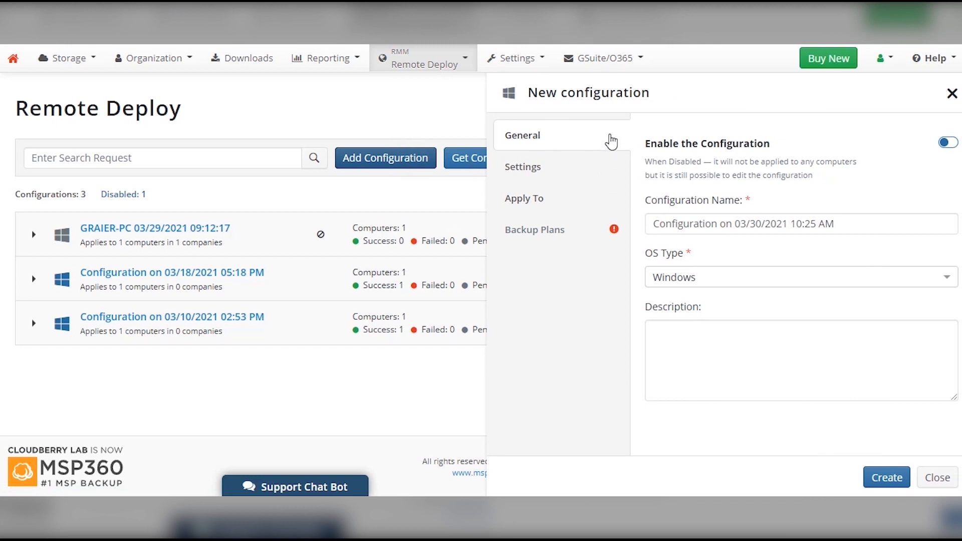
Rename the configuration to 'Configuration Test' and keep Windows as the OS type.
left_click_drag(720, 224, 897, 230)
type("Test")
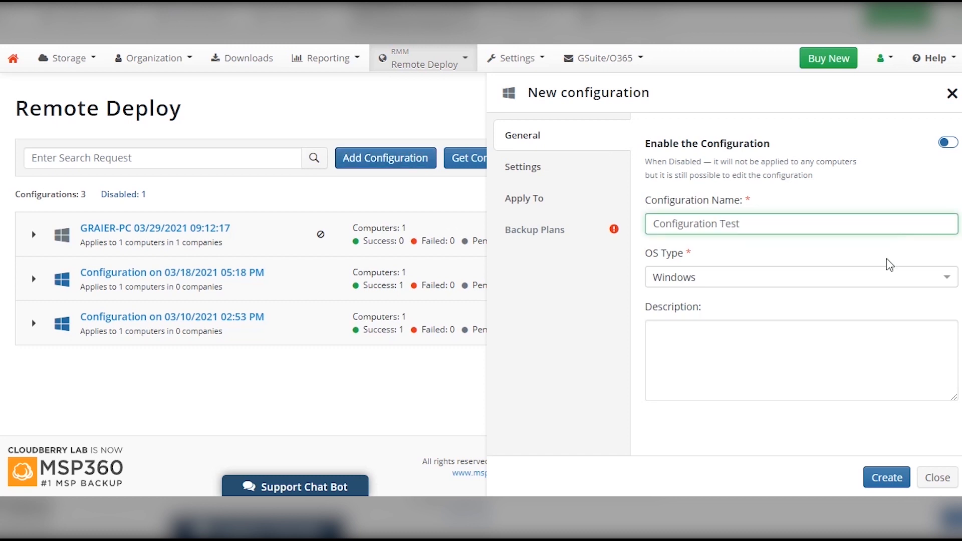
left_click(944, 278)
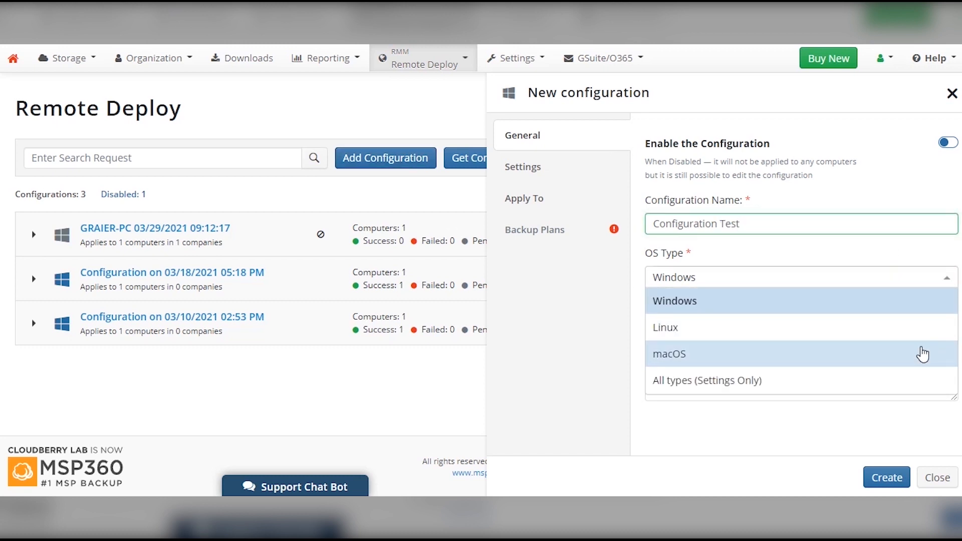
left_click(946, 279)
Add the description 'This is a test configuration for our video guide' and enable the configuration.
left_click(840, 340)
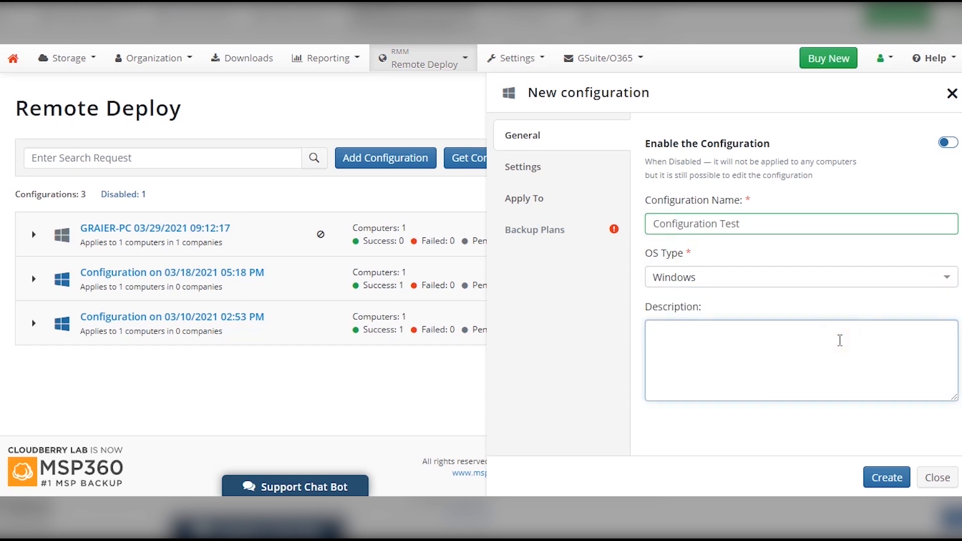
type("This is a test config")
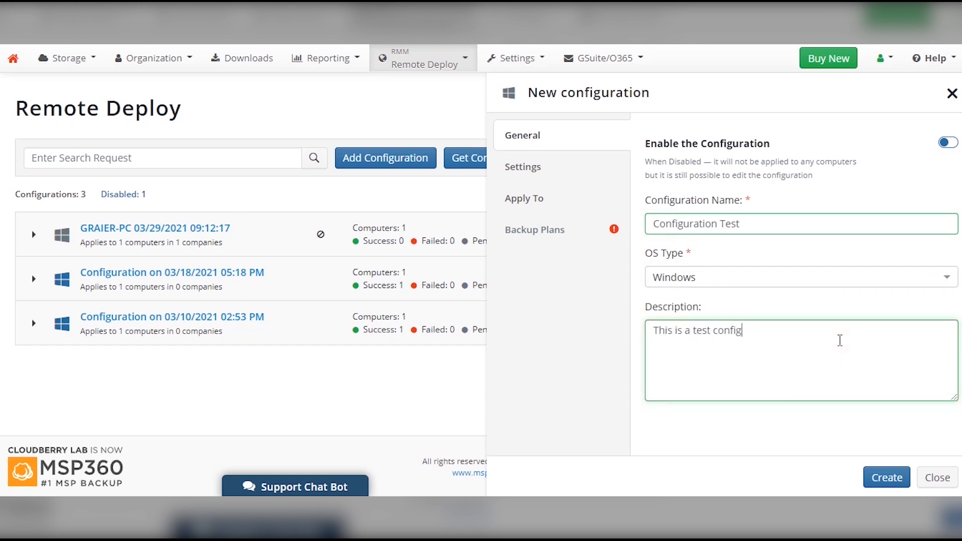
type("uration for our video guide.")
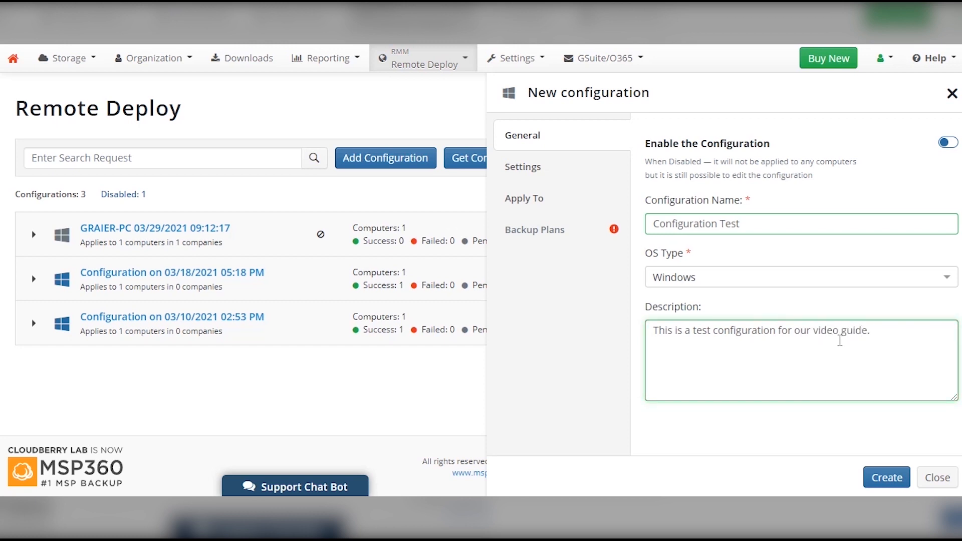
left_click(949, 144)
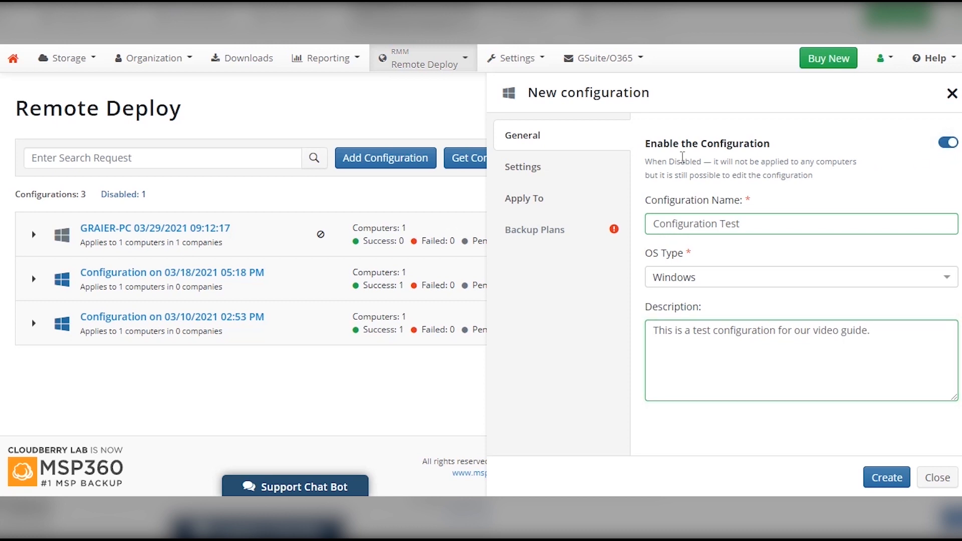
left_click(556, 176)
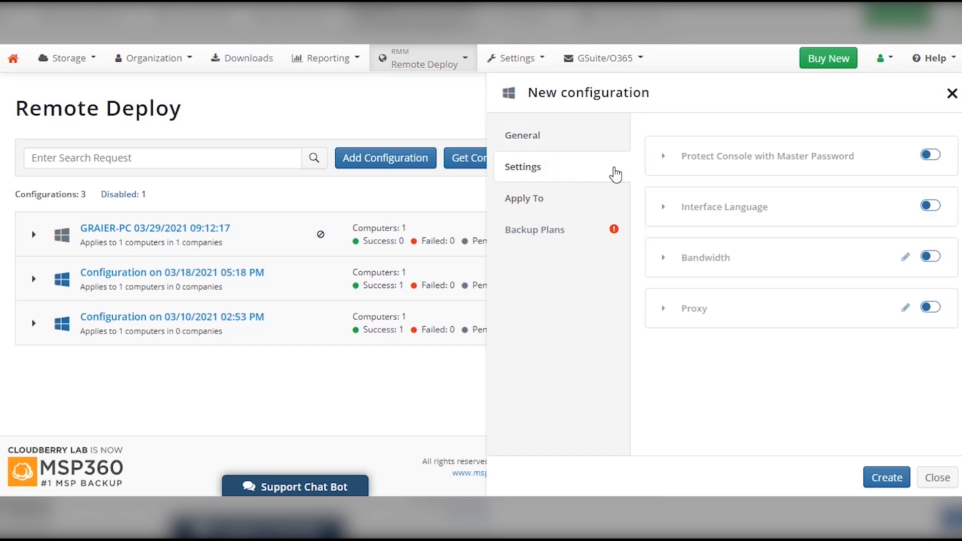
Preview master password and interface language settings, leave both off, and switch Bandwidth on.
left_click(932, 158)
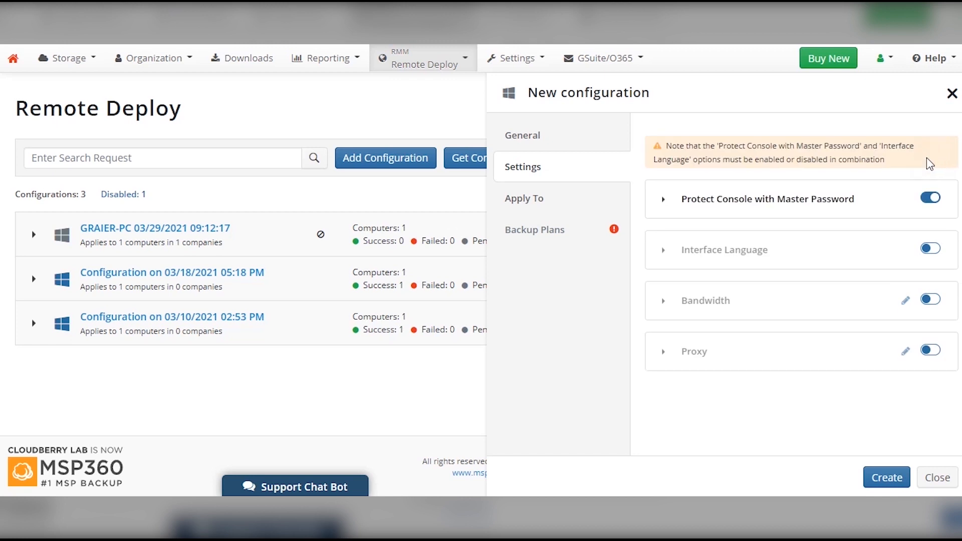
left_click(660, 201)
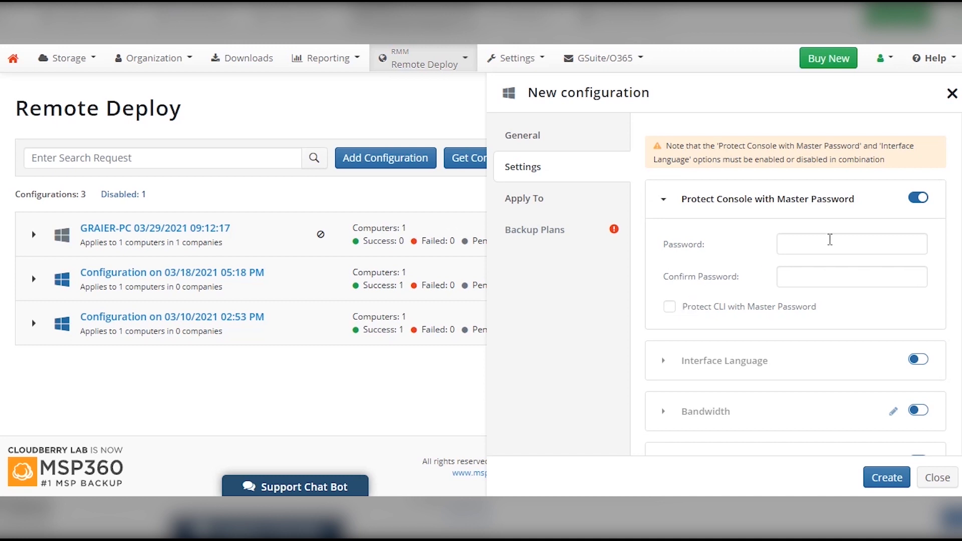
left_click(918, 197)
left_click(930, 206)
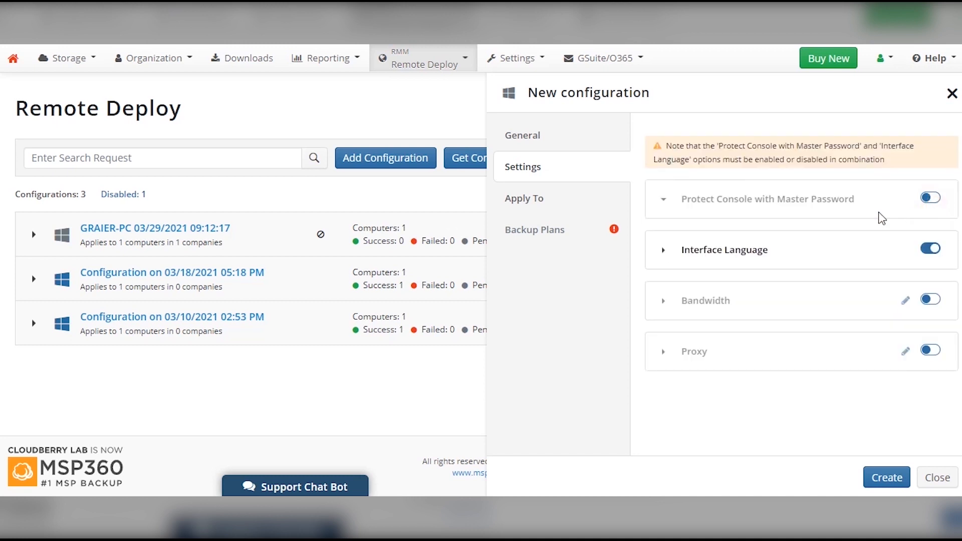
left_click(664, 251)
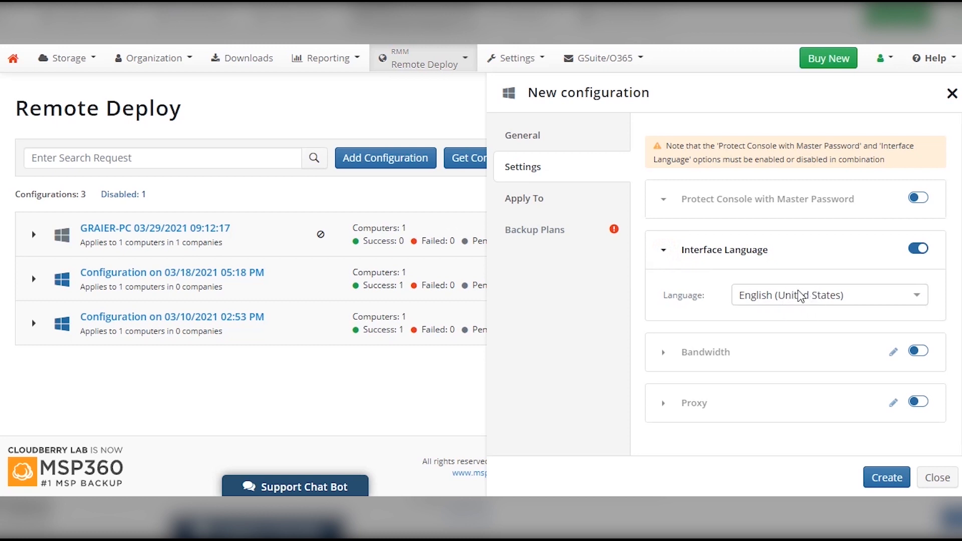
left_click(912, 254)
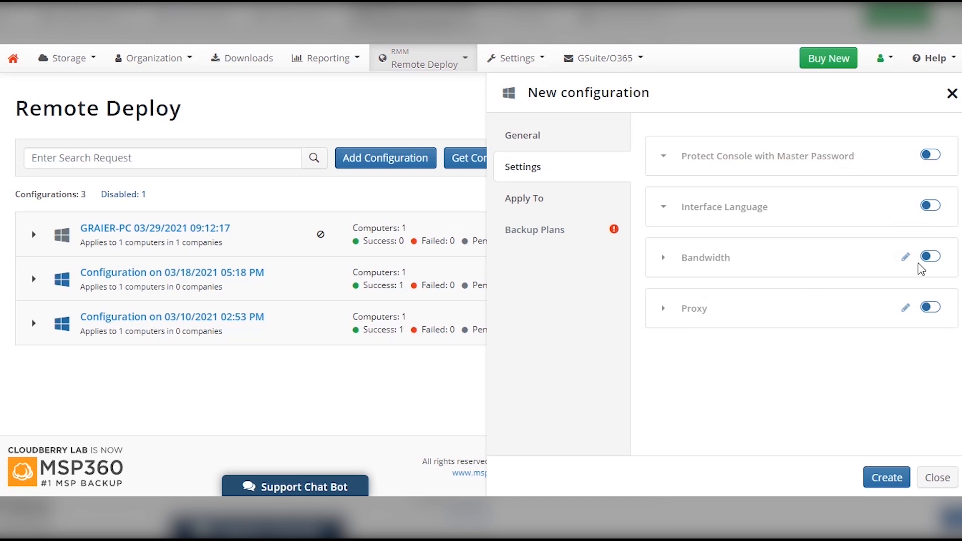
left_click(933, 259)
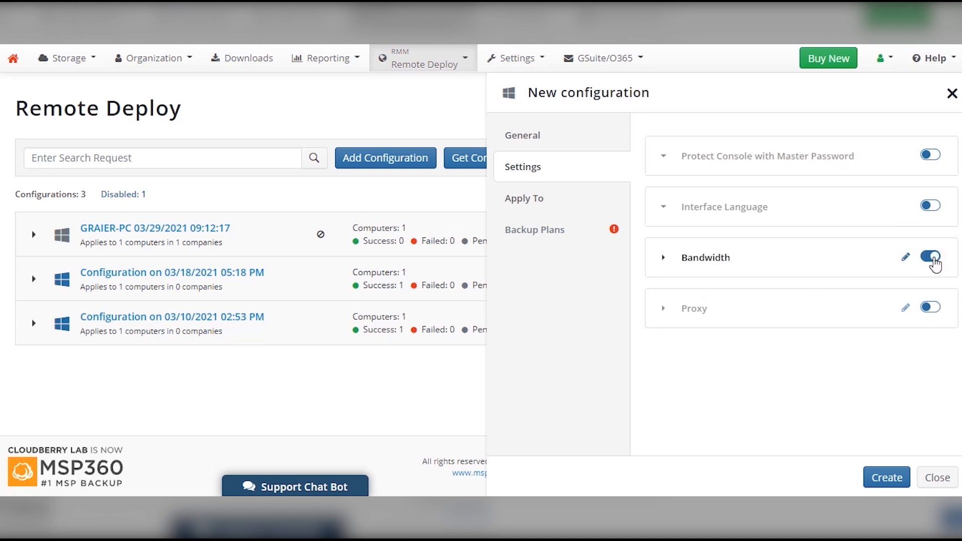
Preview the Bandwidth limit and schedule options, cancel them, and turn Bandwidth back off.
left_click(904, 258)
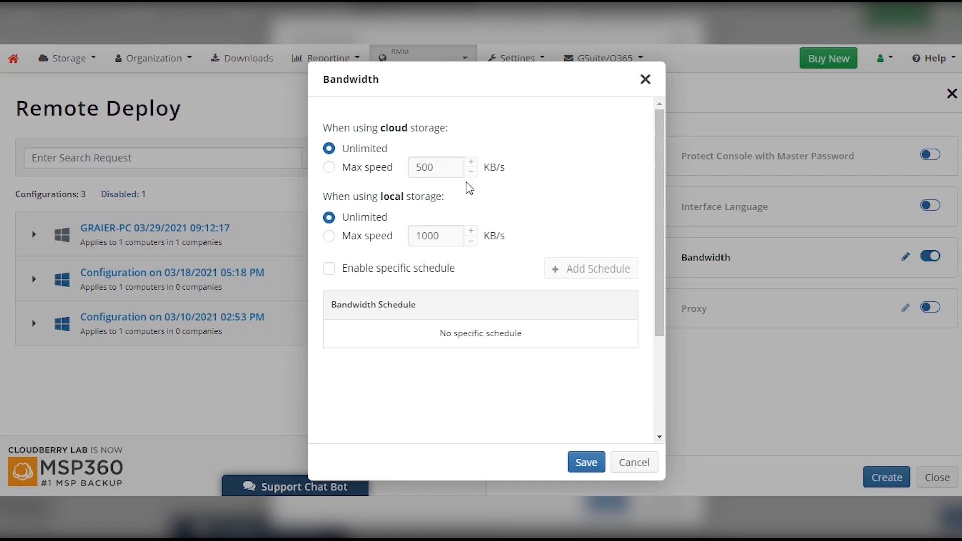
left_click(329, 269)
left_click(576, 270)
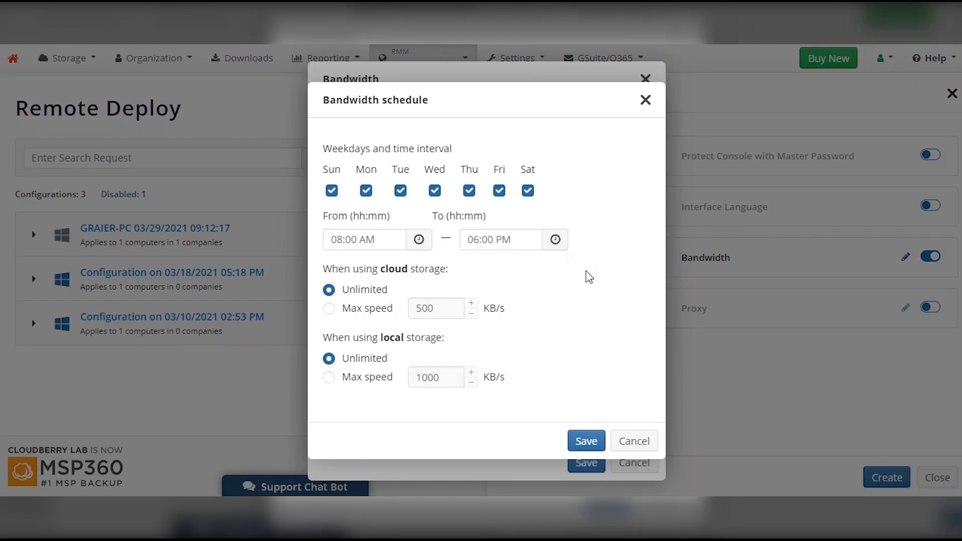
left_click(639, 441)
left_click(639, 462)
left_click(930, 256)
Preview the Proxy options without saving and leave Proxy switched off.
left_click(930, 307)
left_click(905, 307)
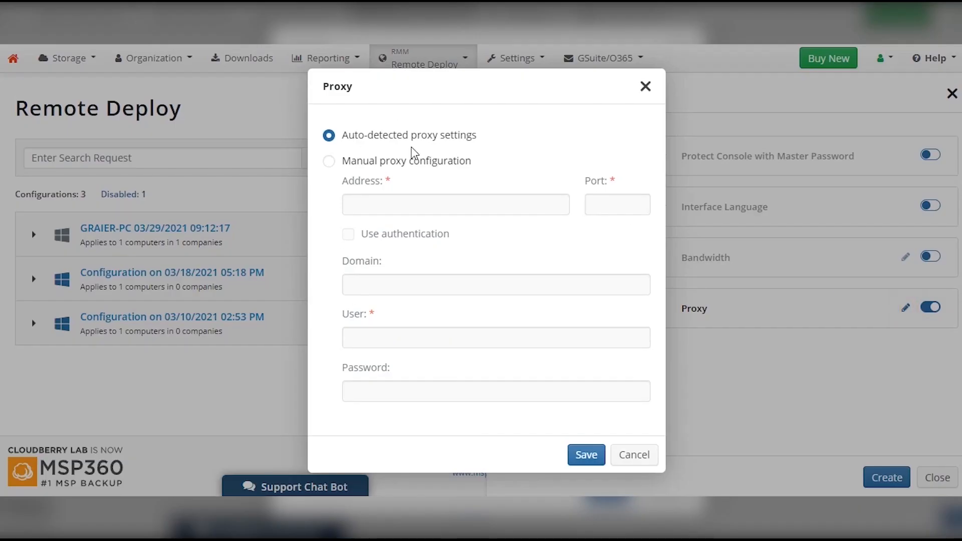
left_click(644, 456)
left_click(930, 307)
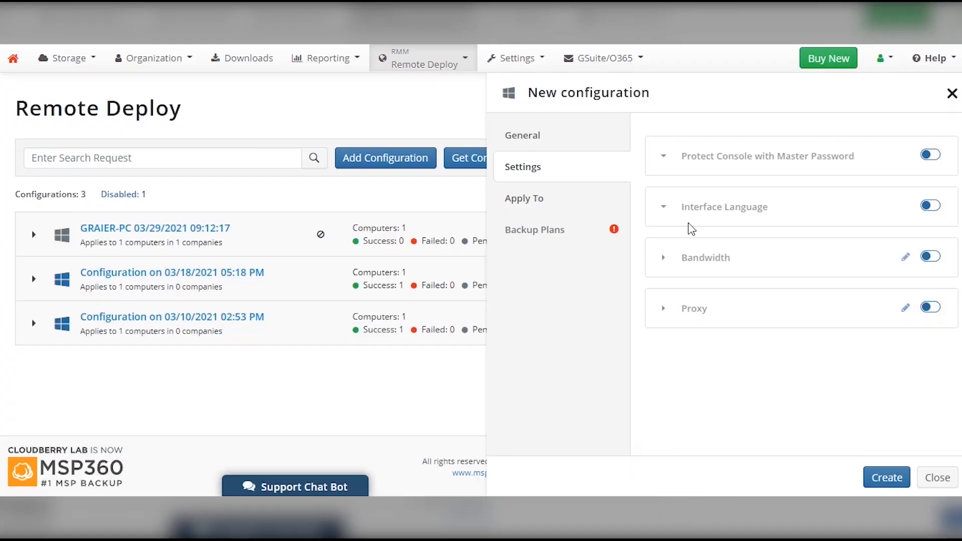
left_click(587, 200)
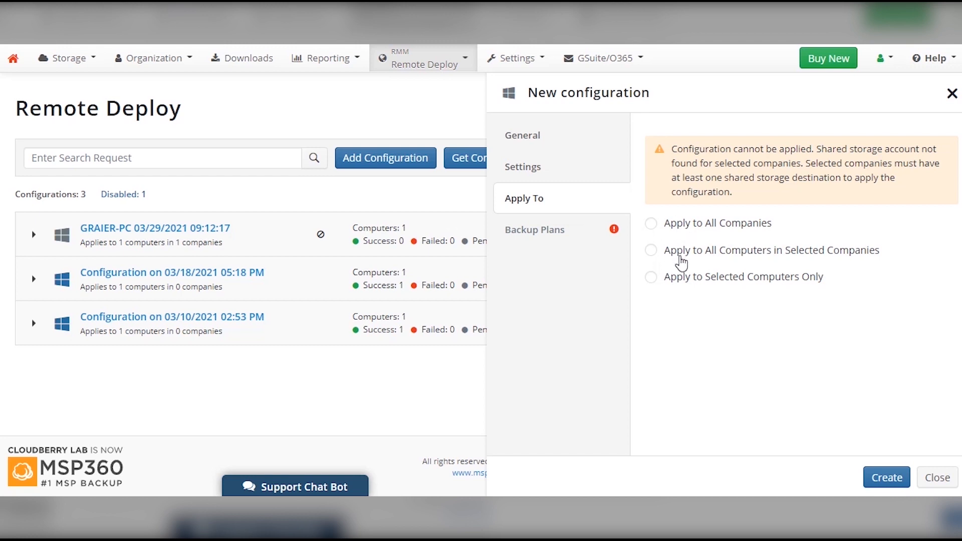
Apply the configuration to selected computers only, choosing GRAIER-PC under No Company.
left_click(653, 278)
left_click(702, 354)
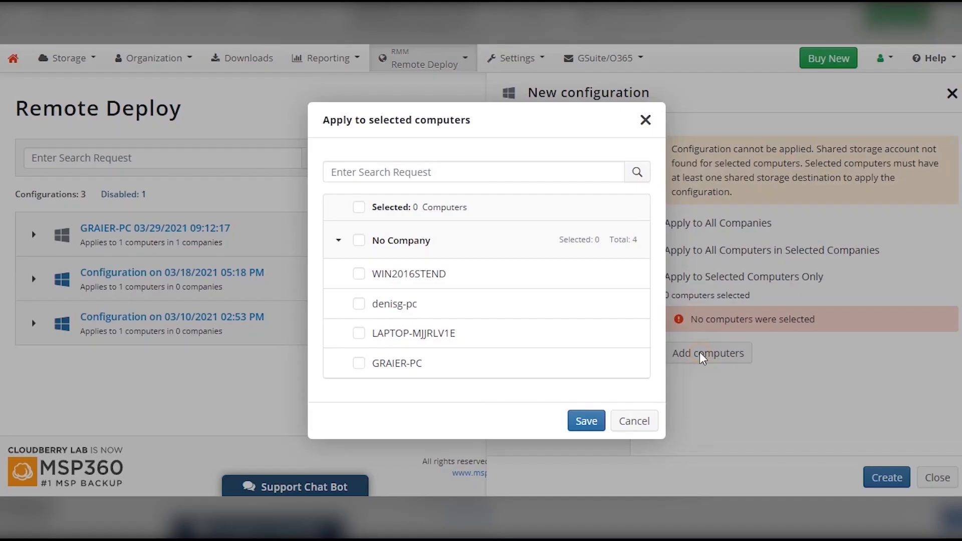
left_click(359, 364)
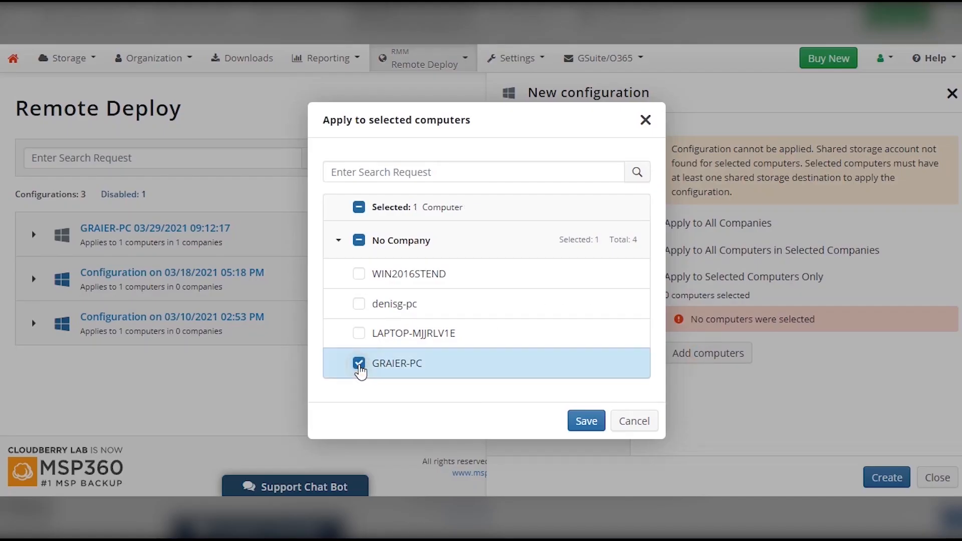
left_click(581, 419)
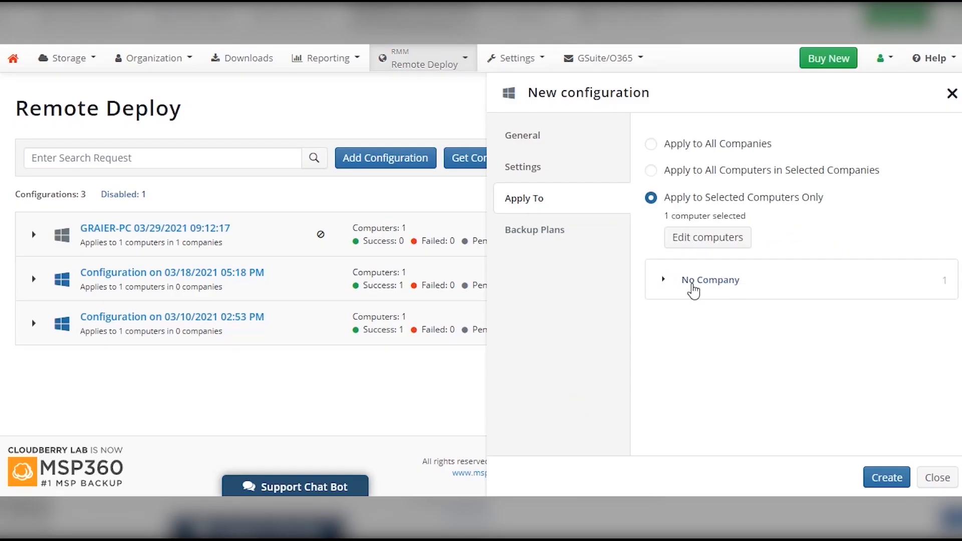
left_click(666, 281)
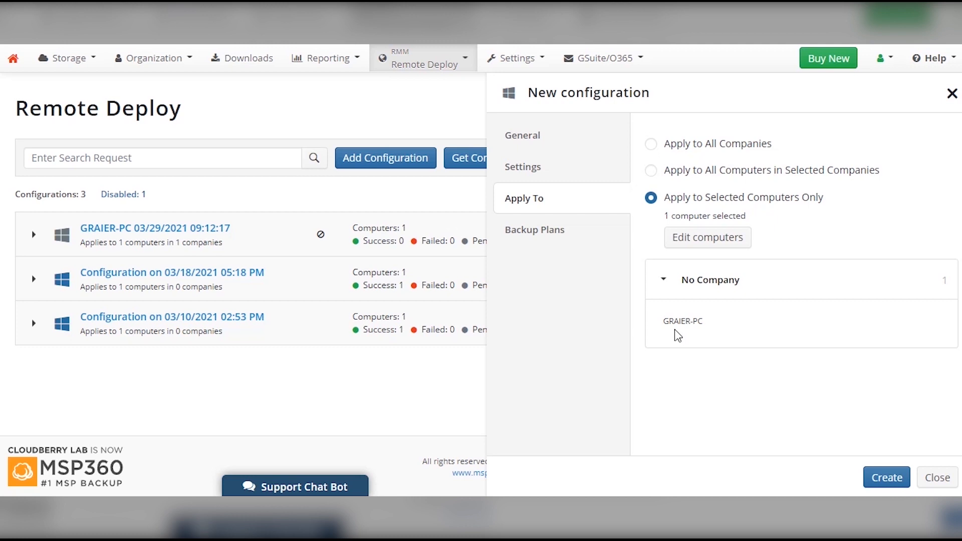
left_click(565, 236)
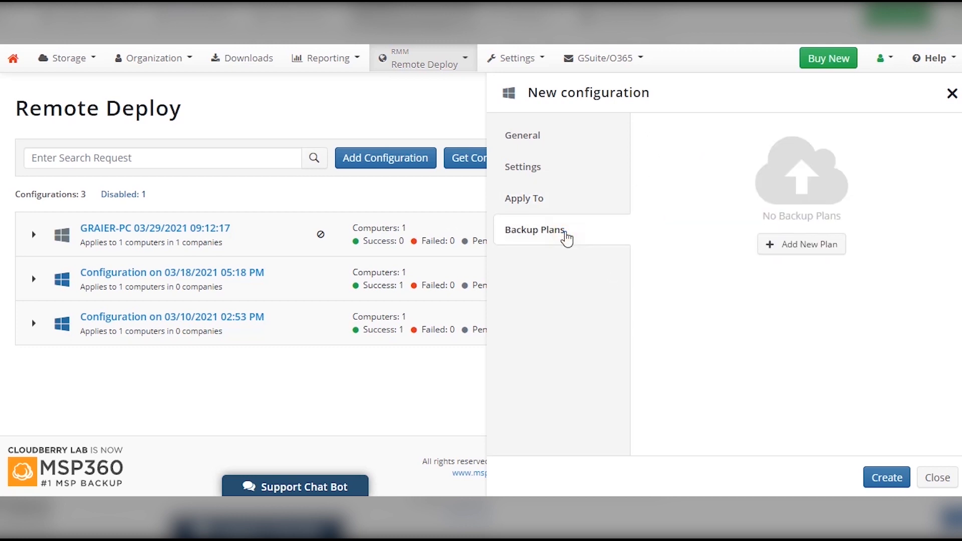
Add a new Files Backup plan to the configuration.
left_click(795, 254)
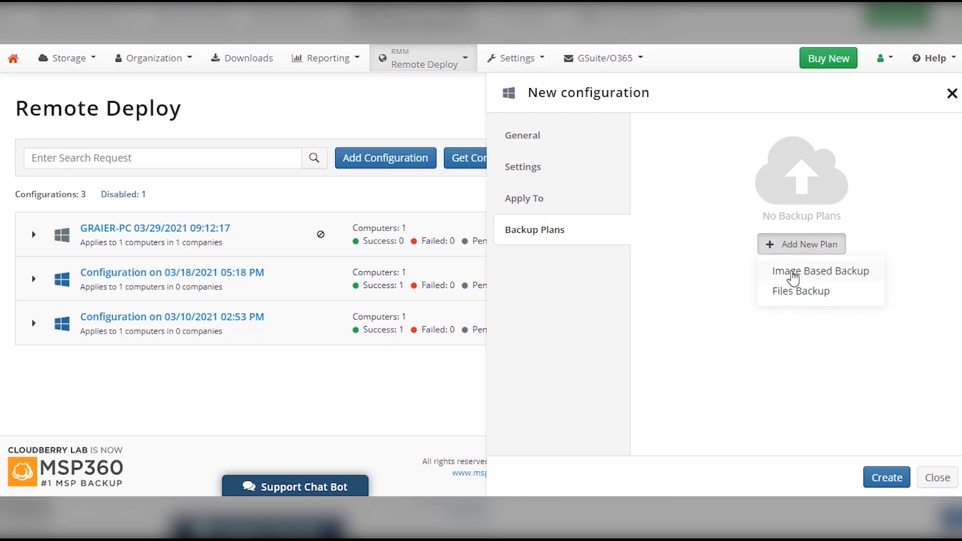
left_click(836, 294)
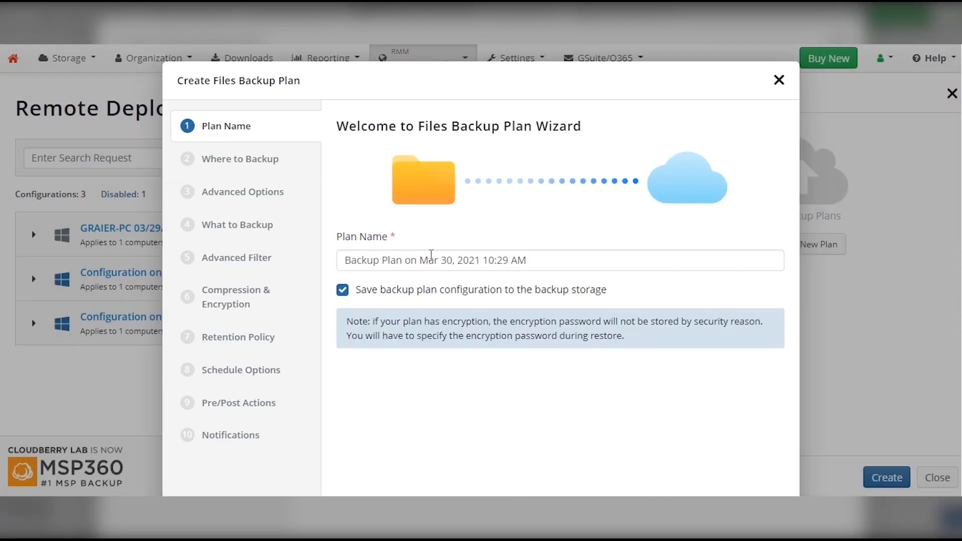
Name the plan 'Backup Plan Test for Video Guide' and target New Storage (\\Buffalo\share).
left_click_drag(406, 260, 567, 269)
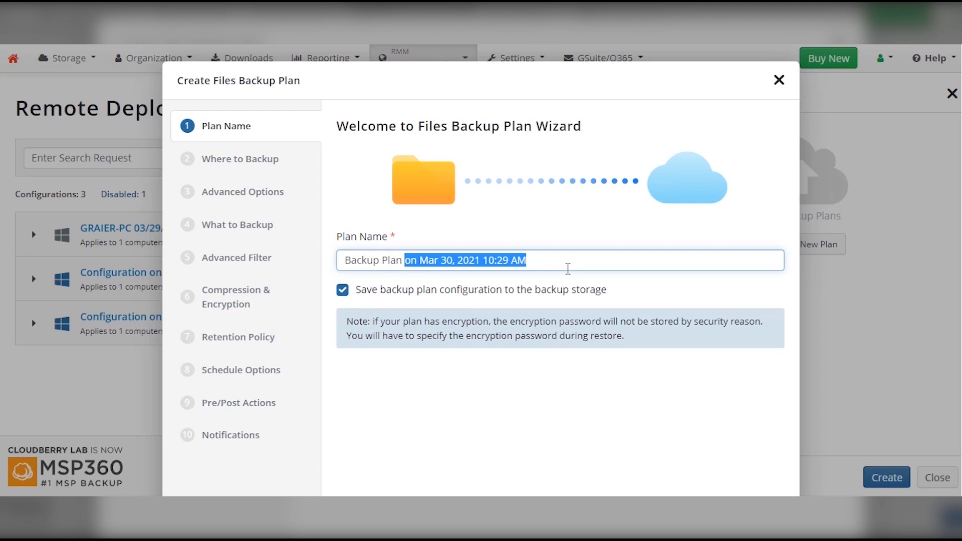
type("Test")
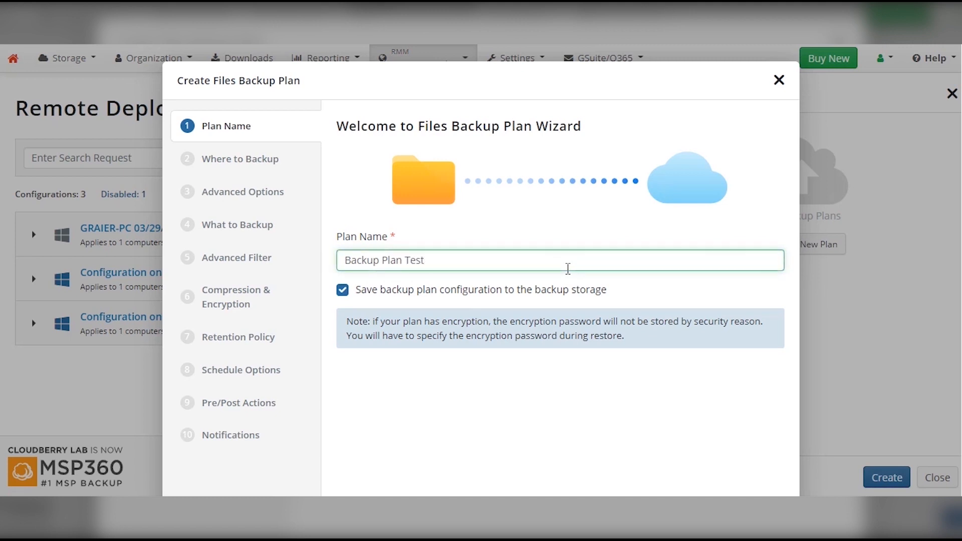
type(" for Video Guide")
key("Return")
left_click(584, 155)
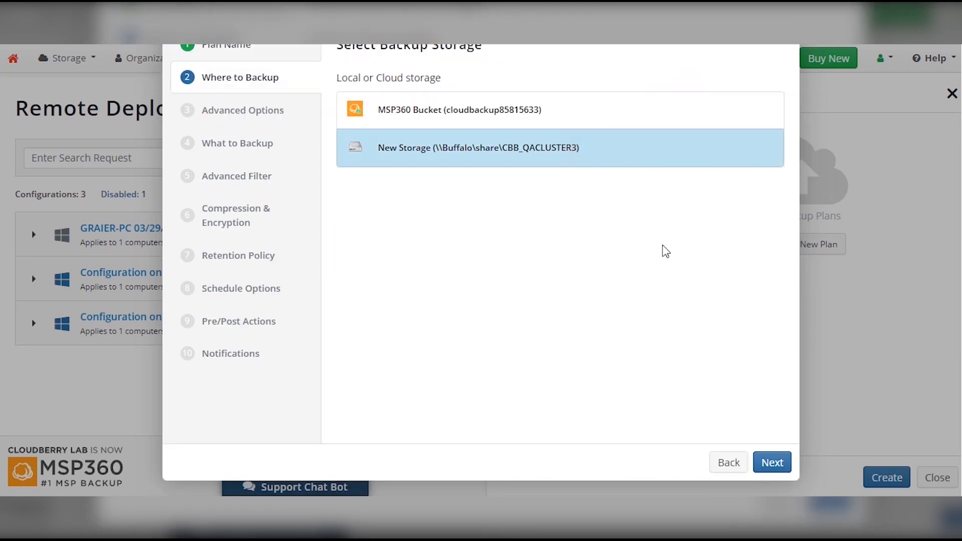
left_click(765, 466)
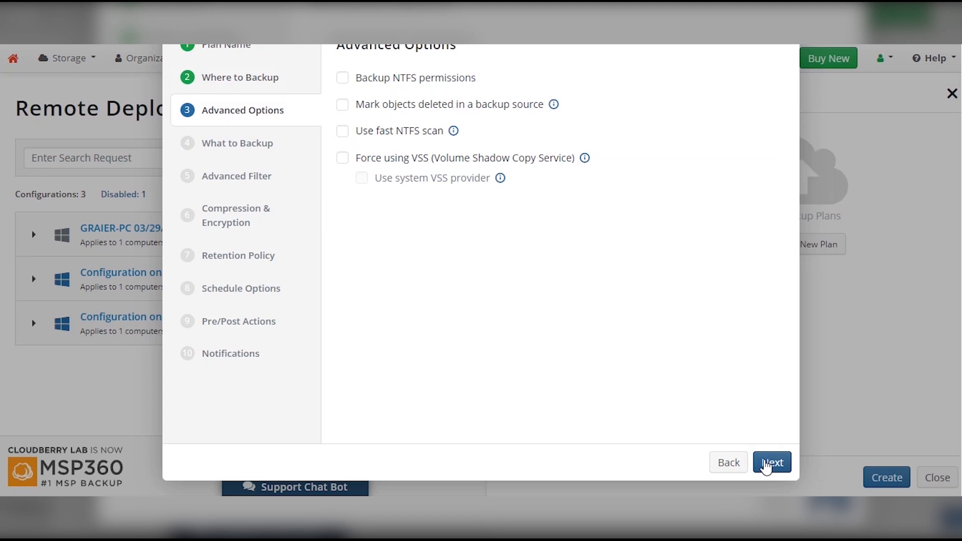
scroll(678, 315, "up", 3)
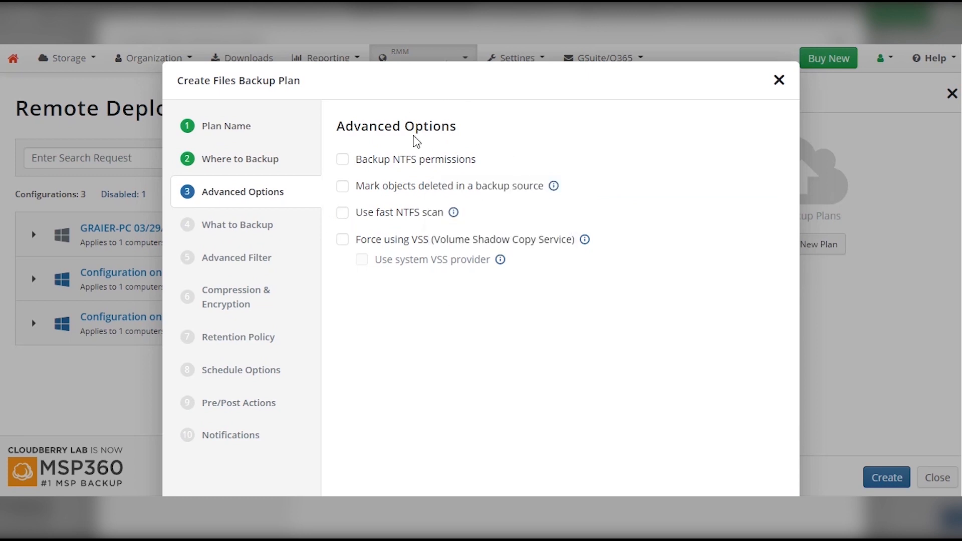
Keep default advanced options, include the H:\ drive as source, and keep the default filters.
scroll(451, 201, "down", 2)
left_click(769, 462)
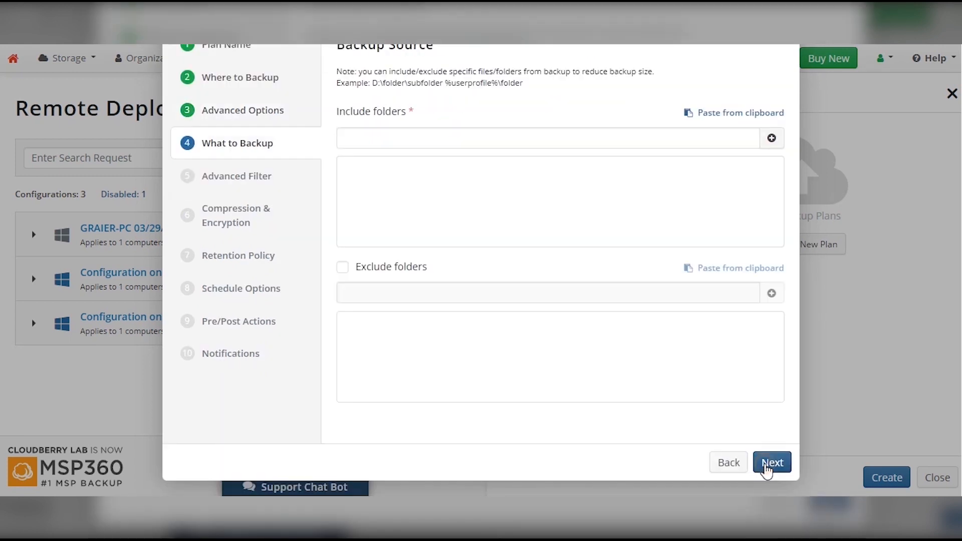
left_click(683, 140)
type("H:\\")
left_click(771, 144)
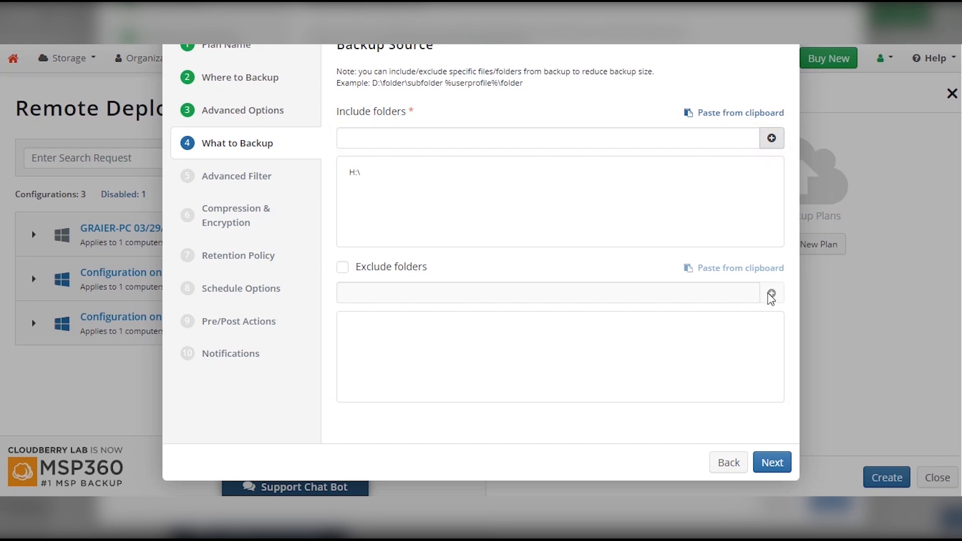
mouse_move(365, 176)
left_click(773, 458)
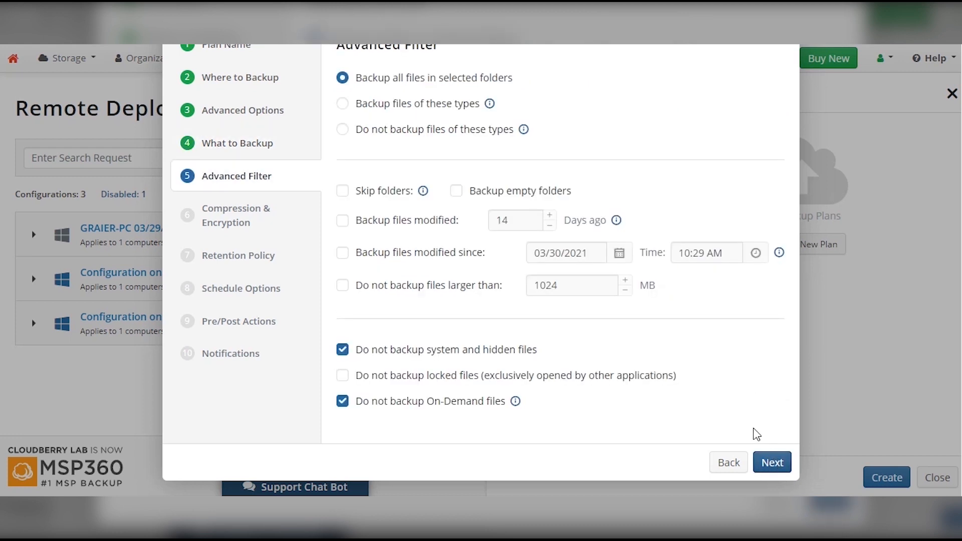
mouse_move(523, 130)
left_click(769, 462)
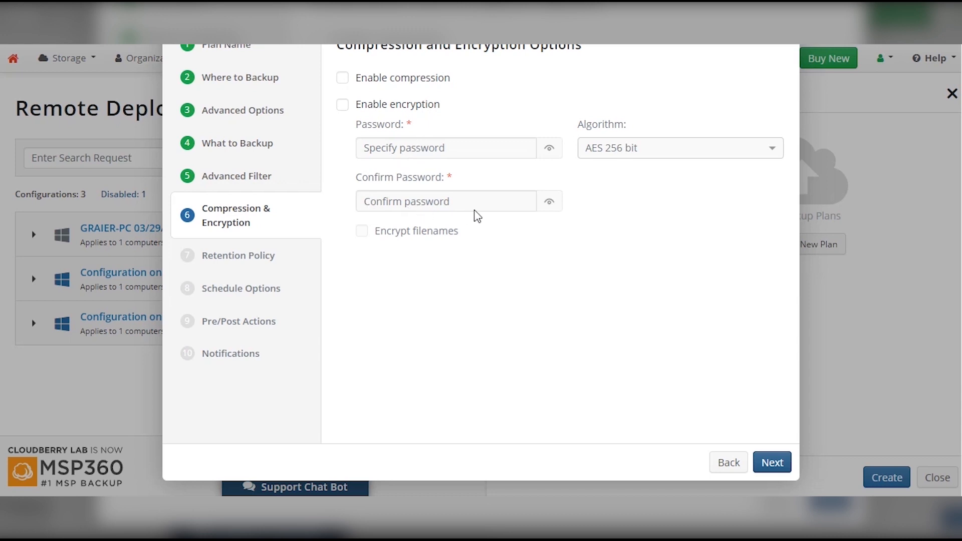
Leave compression and encryption off and keep the default retention policy.
left_click(762, 468)
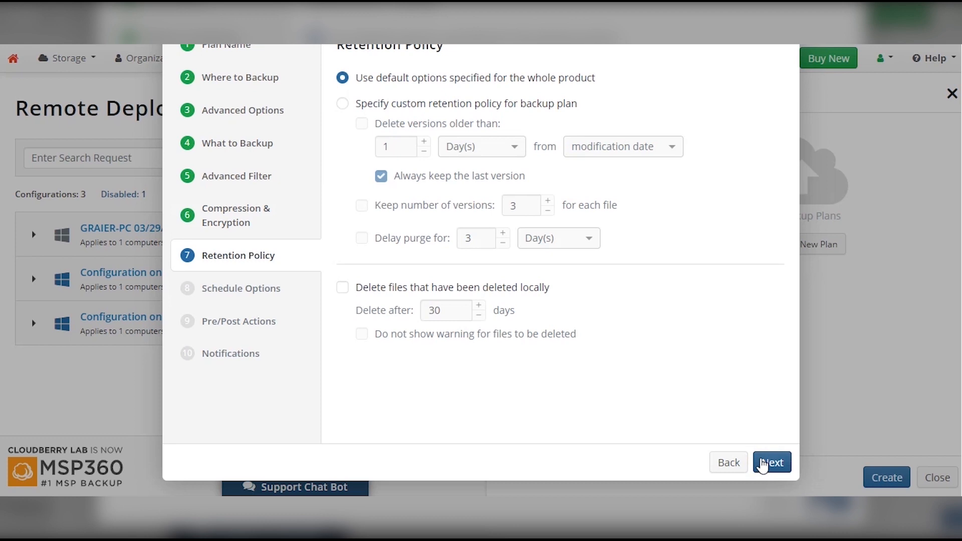
scroll(410, 165, "up", 2)
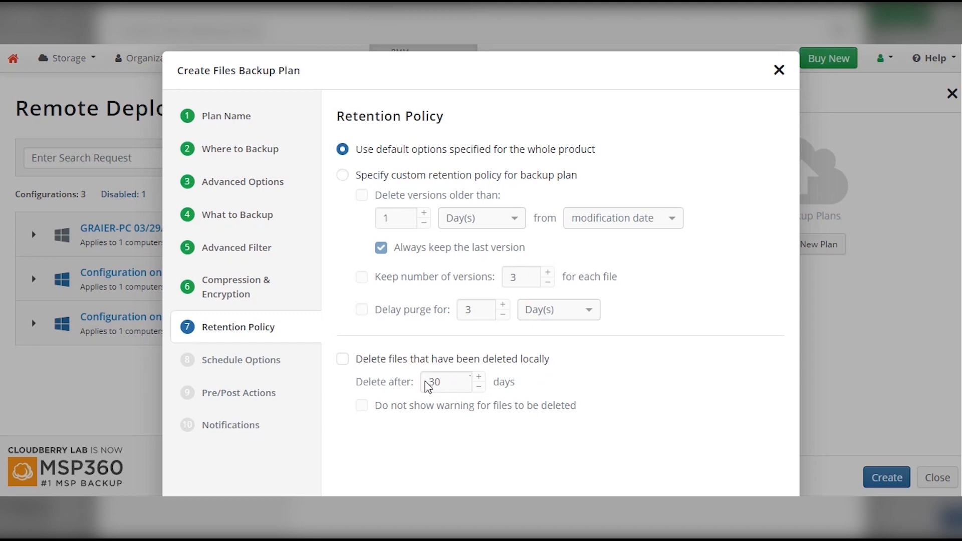
scroll(426, 381, "down", 1)
scroll(425, 381, "down", 2)
left_click(768, 463)
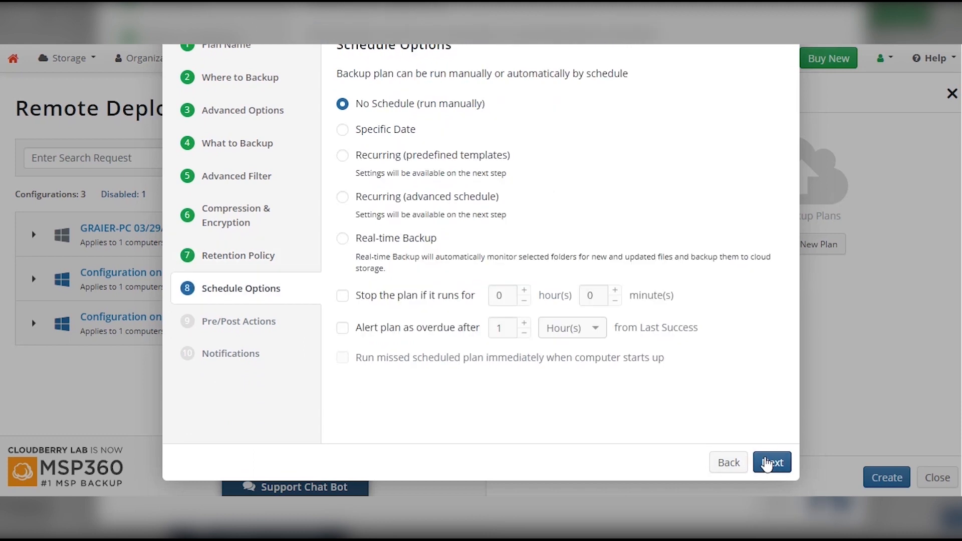
scroll(766, 463, "up", 3)
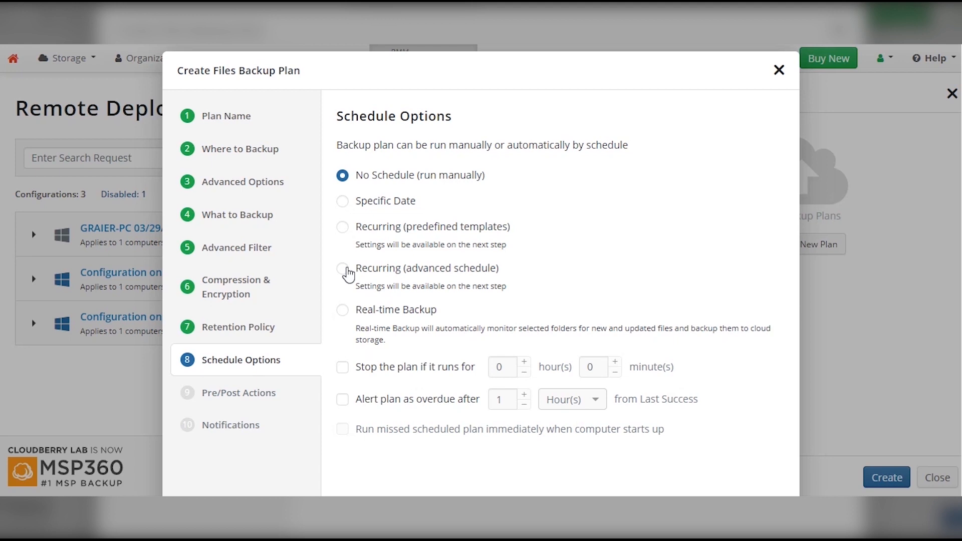
Try the recurring schedule options, then set the plan to No Schedule (run manually).
left_click(343, 226)
left_click(772, 462)
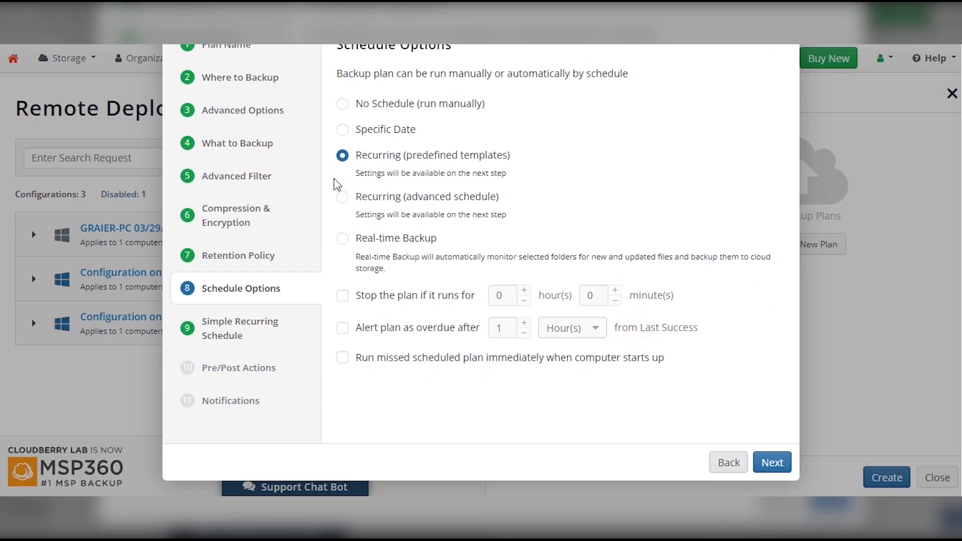
left_click(342, 196)
left_click(771, 461)
scroll(667, 285, "up", 2)
left_click(765, 192)
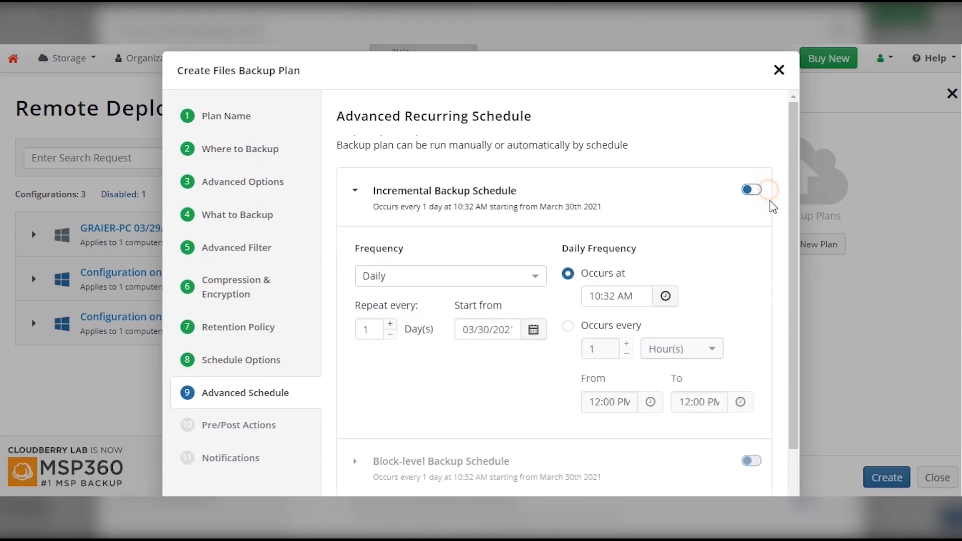
scroll(753, 351, "down", 2)
left_click(753, 326)
scroll(721, 307, "down", 4)
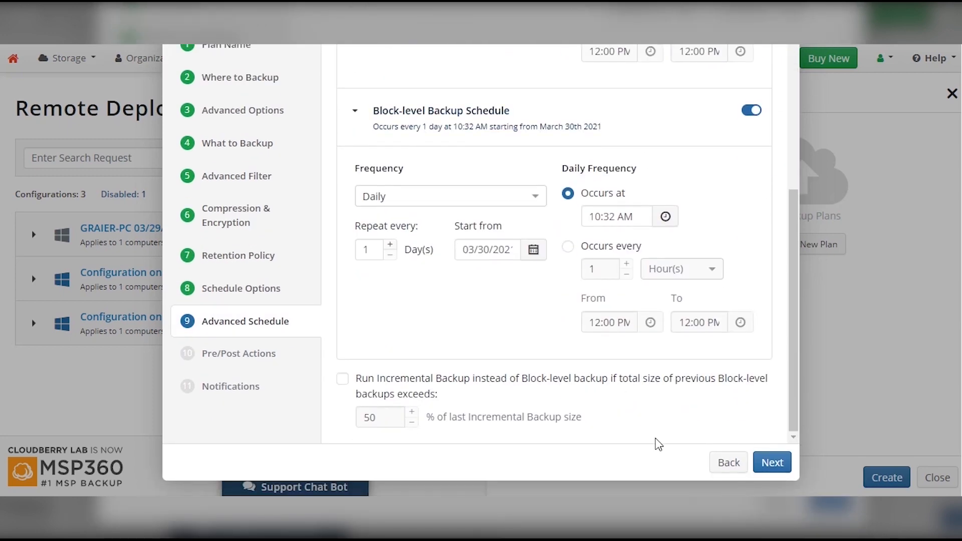
left_click(728, 462)
scroll(345, 200, "up", 2)
left_click(342, 185)
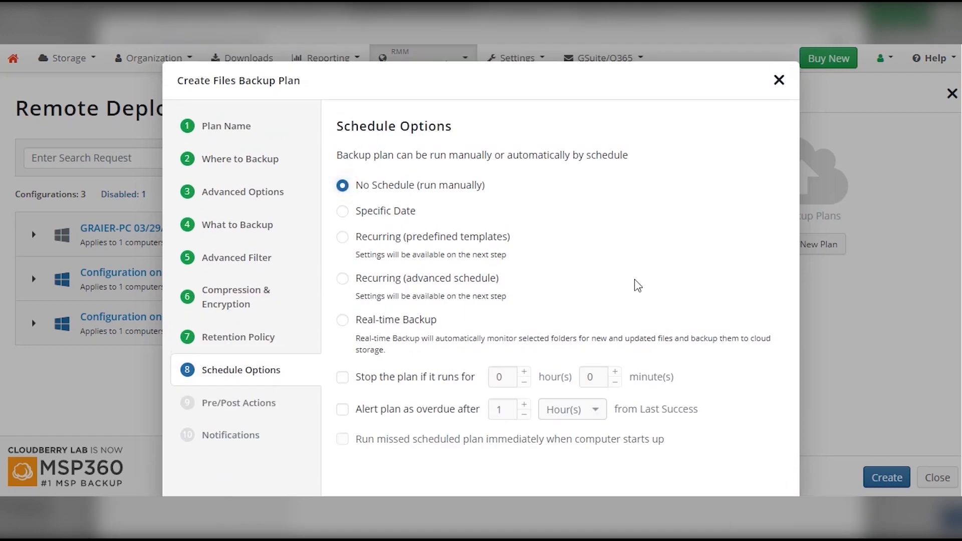
scroll(629, 279, "down", 2)
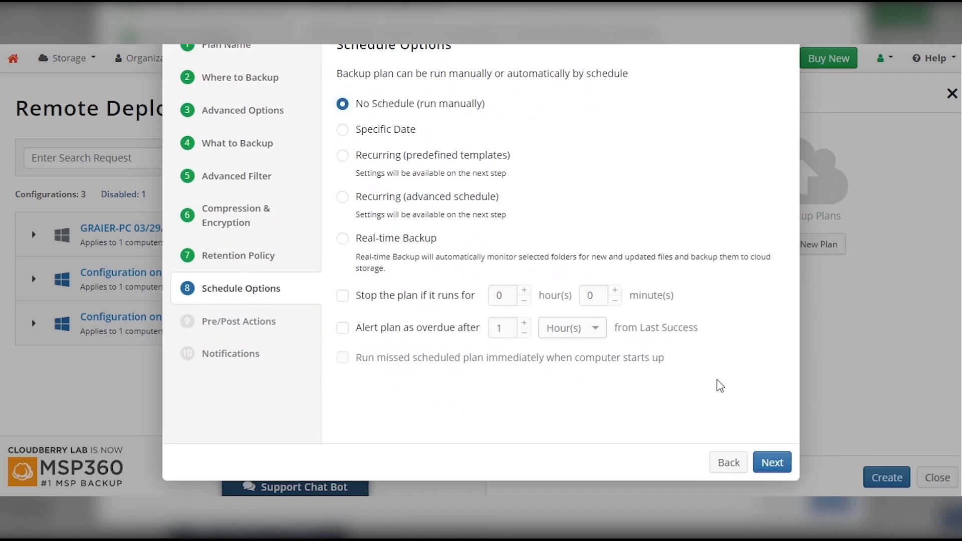
left_click(769, 464)
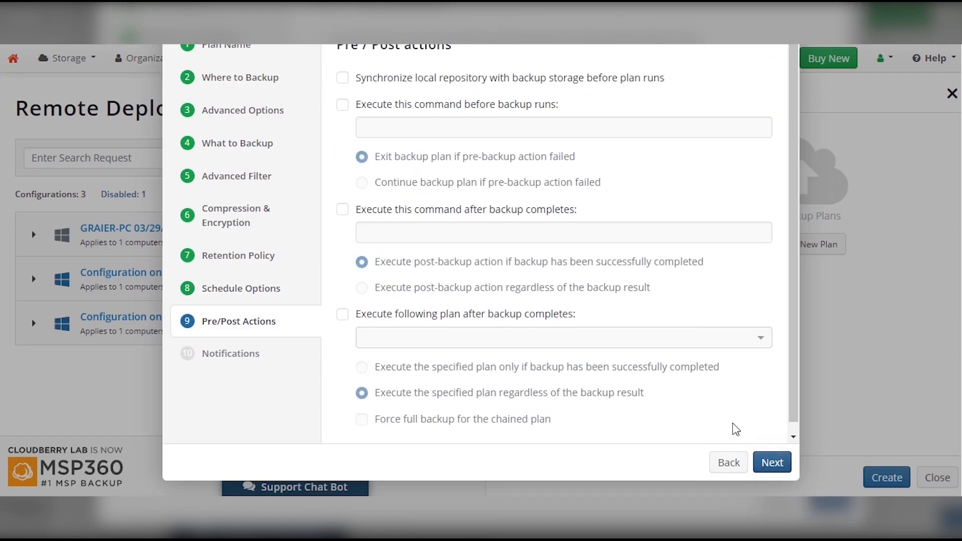
Skip pre/post actions, keep default notifications, and save the Files Backup plan.
scroll(732, 423, "up", 2)
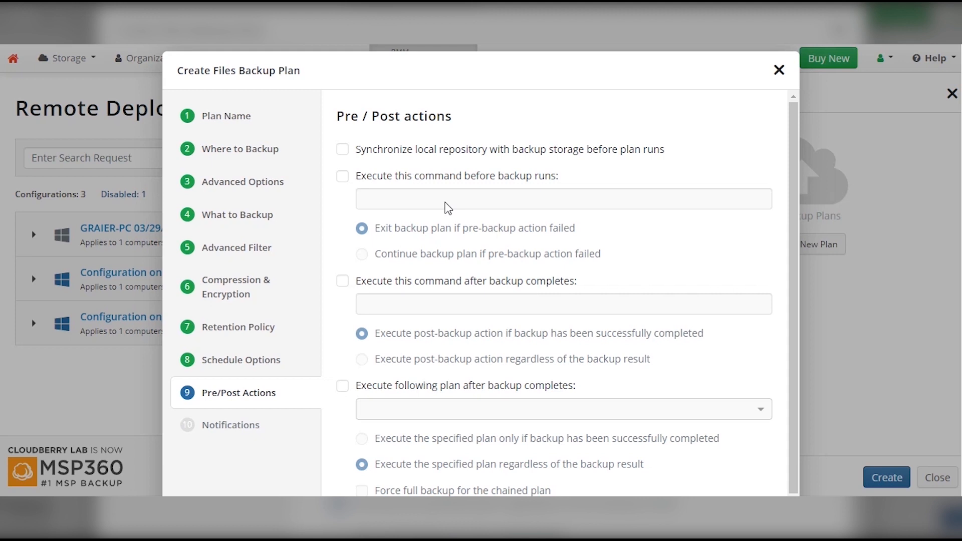
scroll(448, 208, "down", 2)
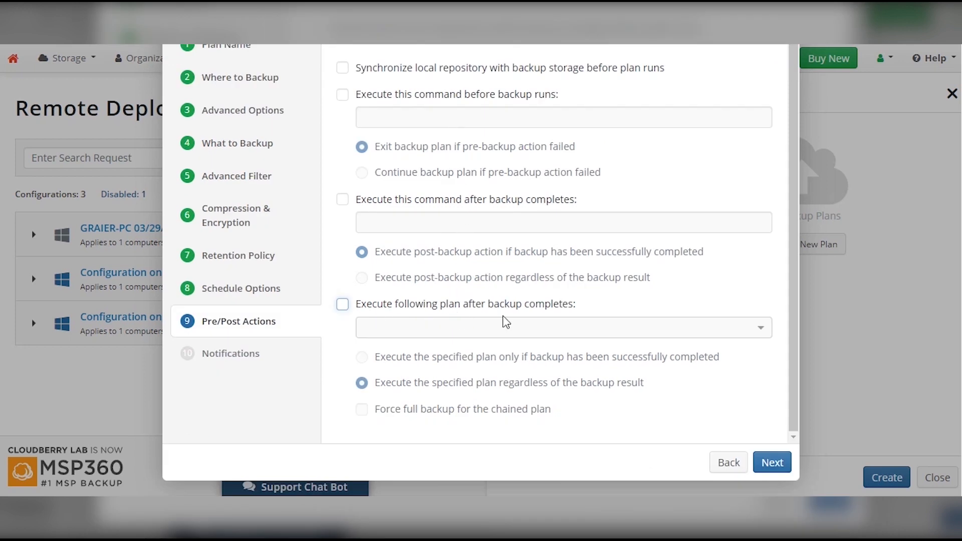
left_click(770, 462)
scroll(632, 154, "up", 2)
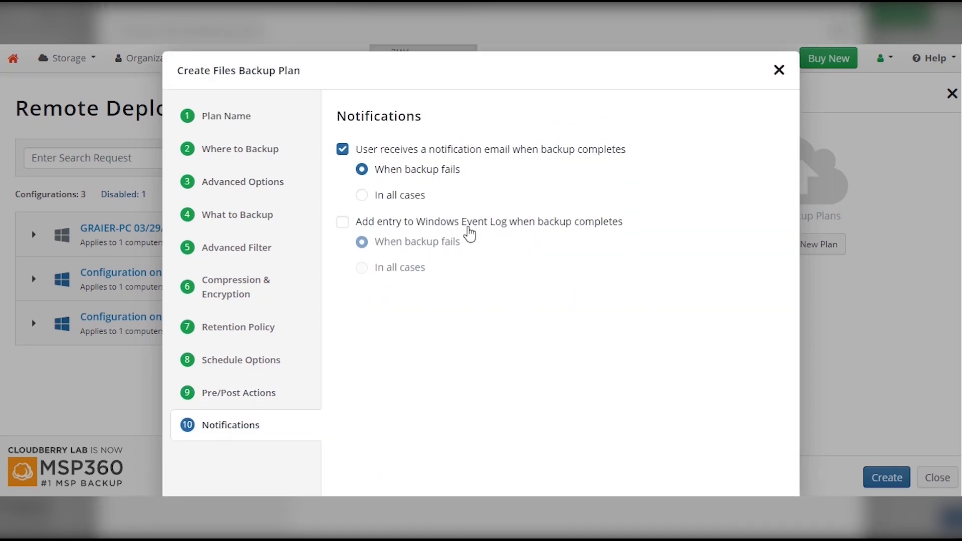
scroll(620, 303, "down", 3)
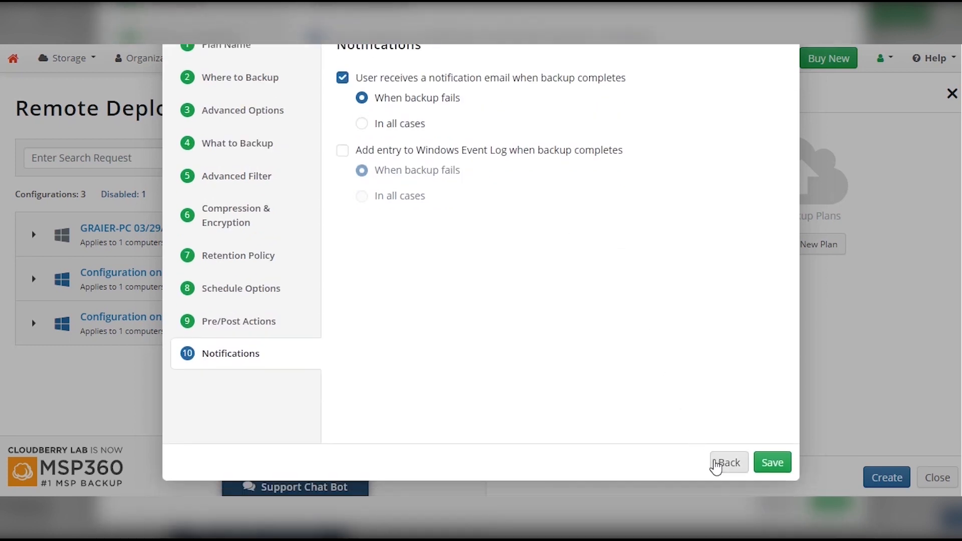
left_click(766, 465)
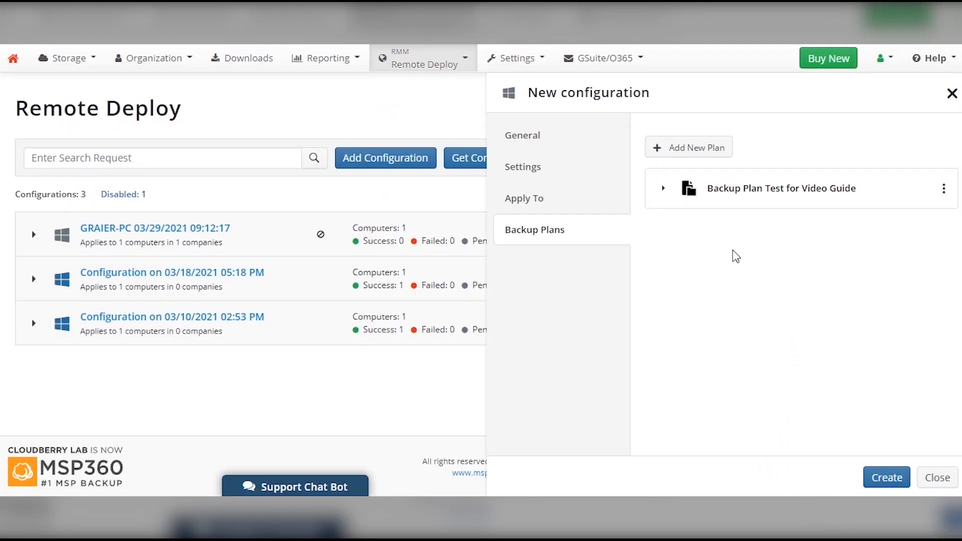
Start an Image Based Backup plan with New Storage as its destination.
left_click(679, 157)
left_click(722, 180)
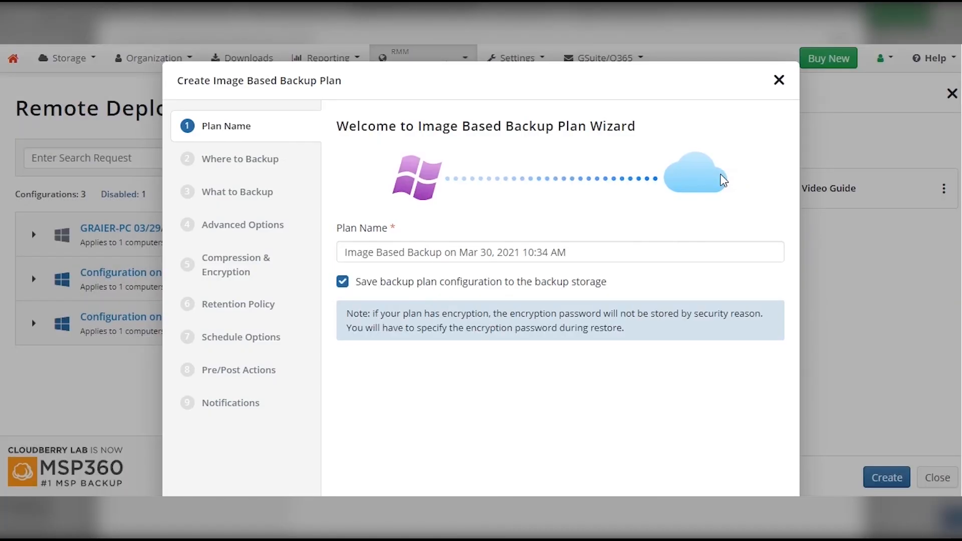
scroll(628, 317, "down", 3)
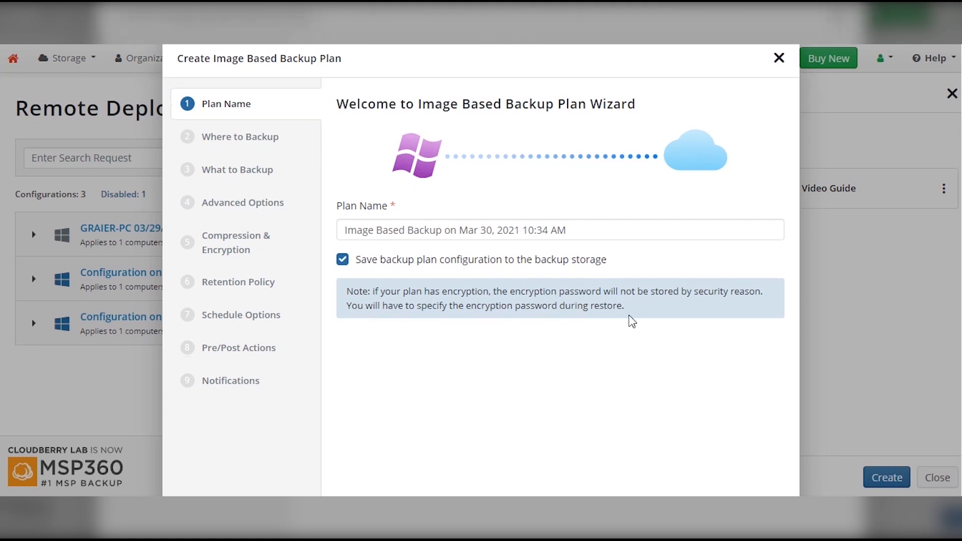
left_click(760, 475)
left_click(579, 168)
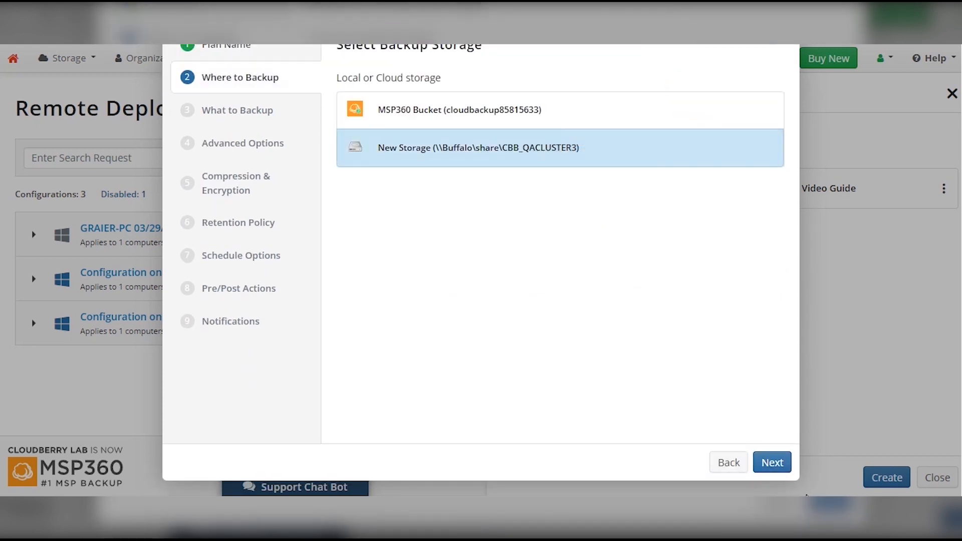
left_click(772, 469)
scroll(634, 336, "up", 3)
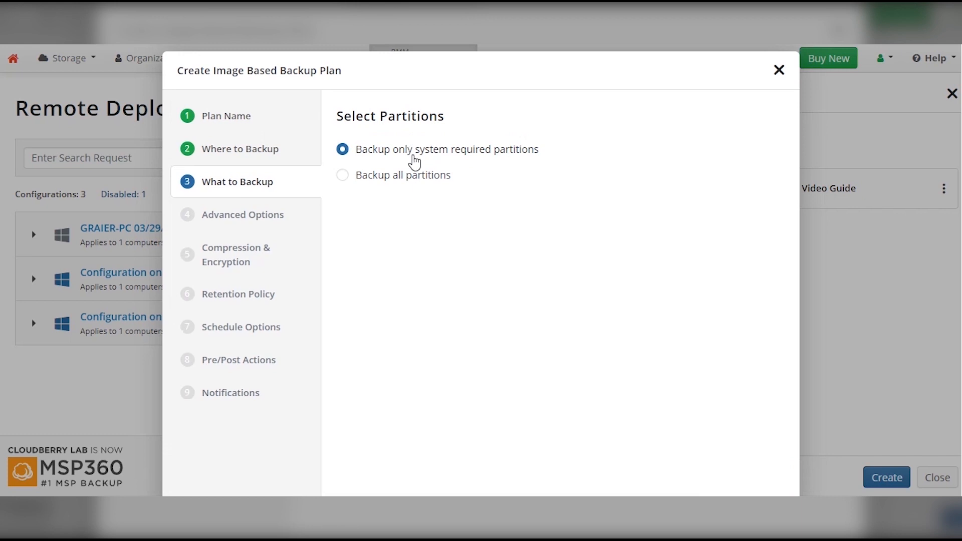
scroll(674, 371, "down", 3)
left_click(769, 461)
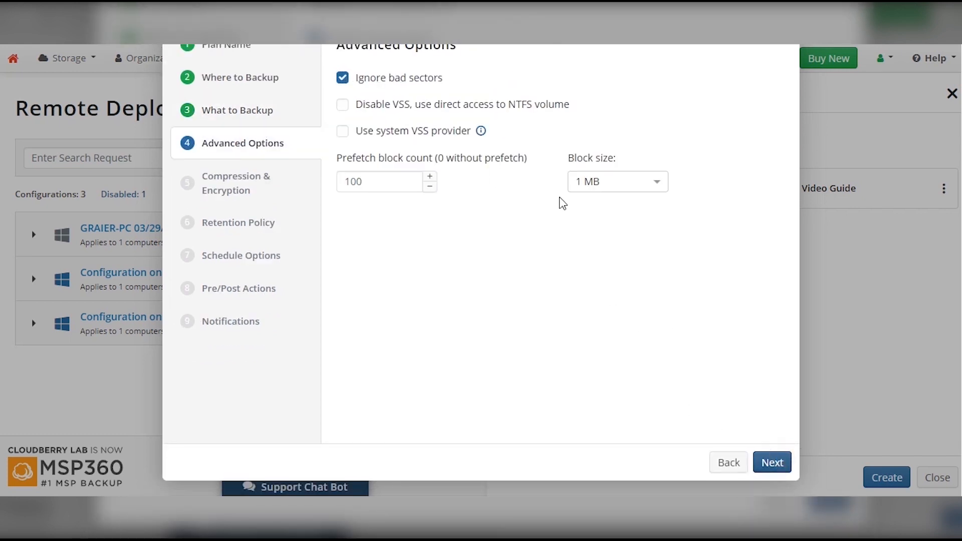
Step through the remaining wizard pages to Notifications, then close and discard the plan.
scroll(559, 197, "up", 3)
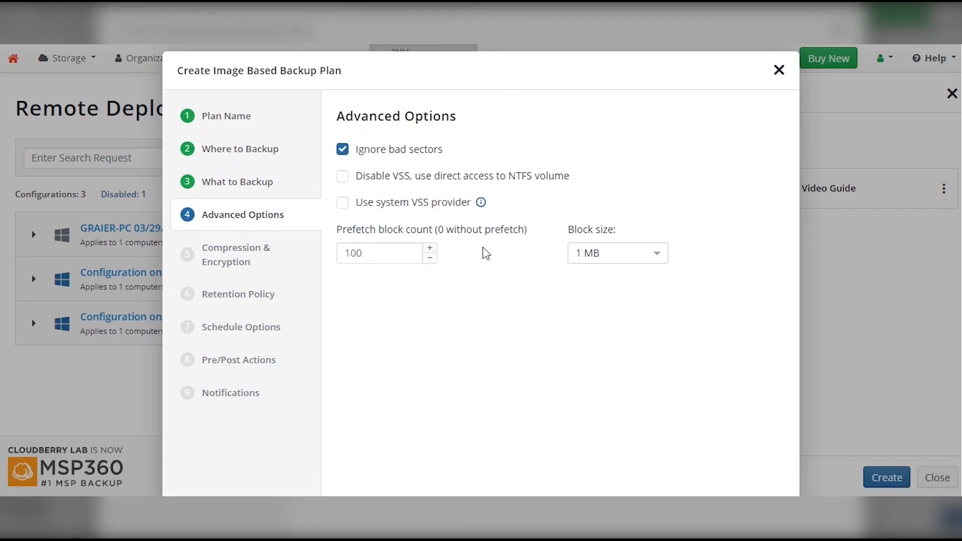
scroll(744, 423, "down", 3)
left_click(769, 462)
left_click(770, 461)
scroll(551, 160, "up", 3)
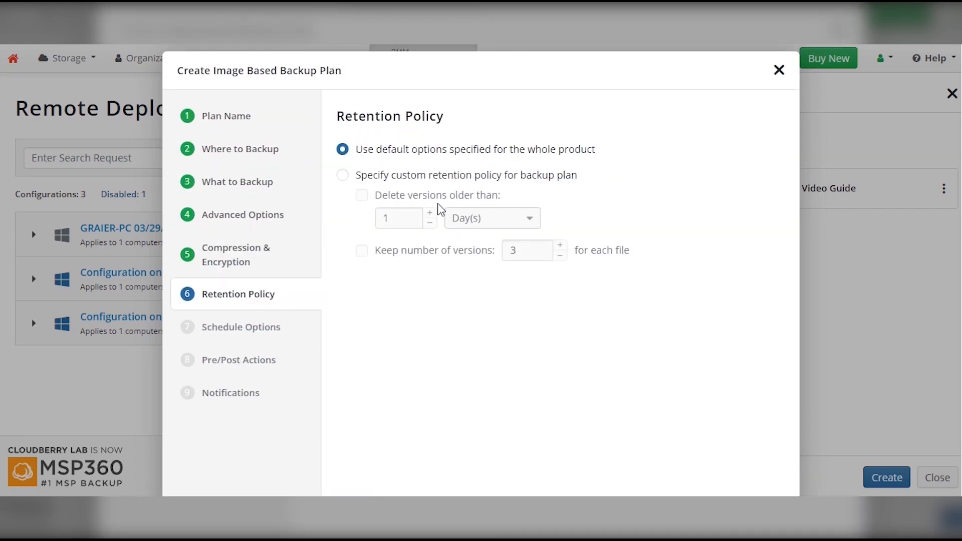
scroll(769, 462, "down", 3)
left_click(769, 462)
left_click(770, 462)
left_click(770, 462)
scroll(772, 457, "up", 3)
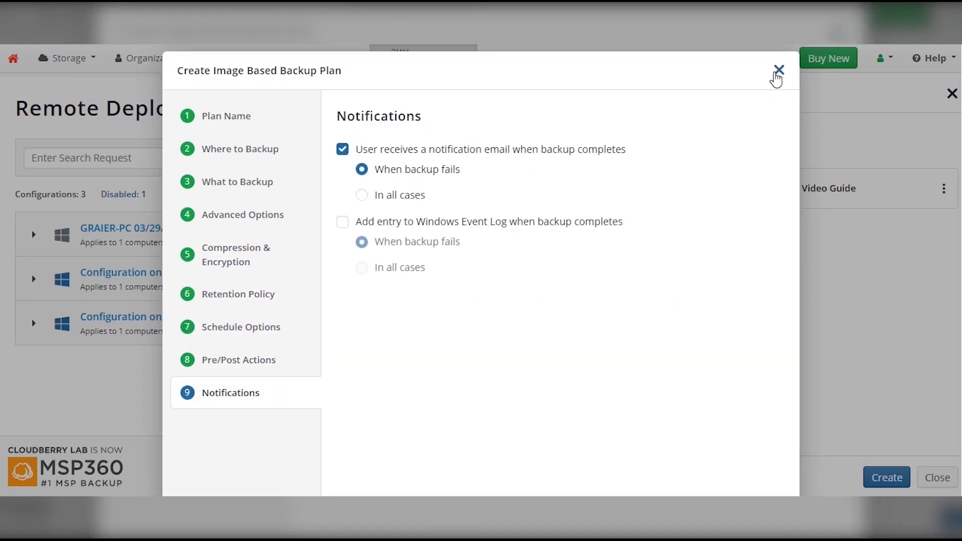
left_click(777, 70)
left_click(632, 323)
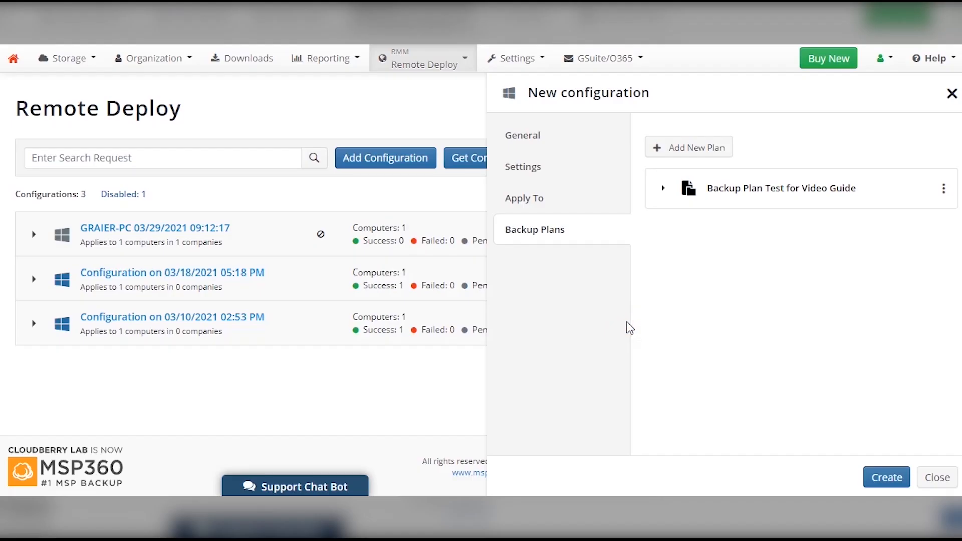
Create the Configuration Test configuration with its files backup plan and save and apply it.
left_click(663, 188)
left_click(879, 479)
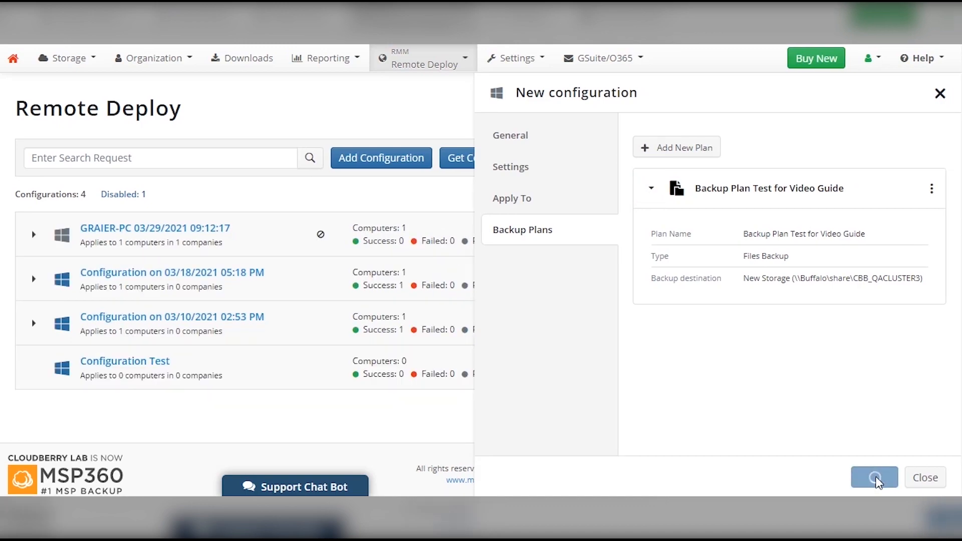
left_click(877, 481)
left_click(554, 384)
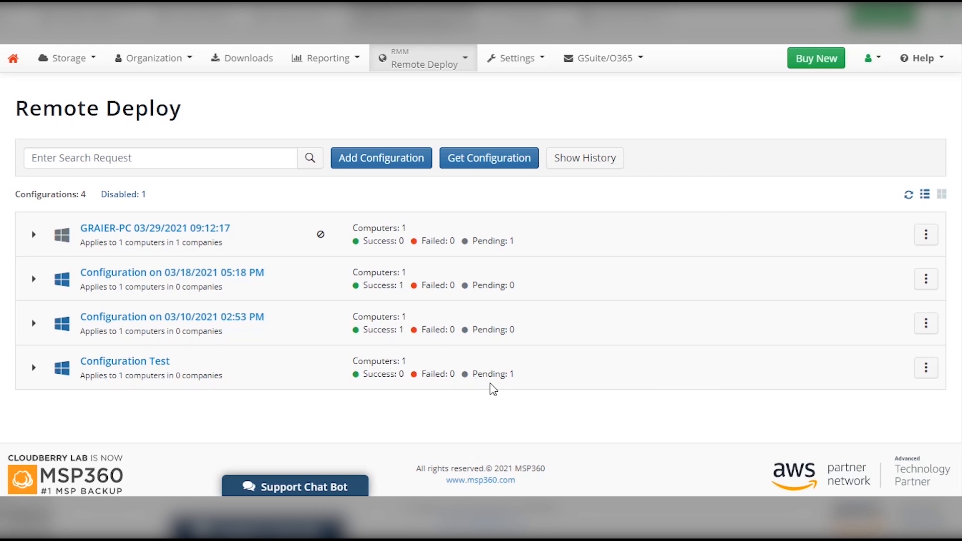
Import GRAIER-PC's current configuration as GRAIER-PC 03/30/2021 07:36:36 and close its details.
left_click(490, 160)
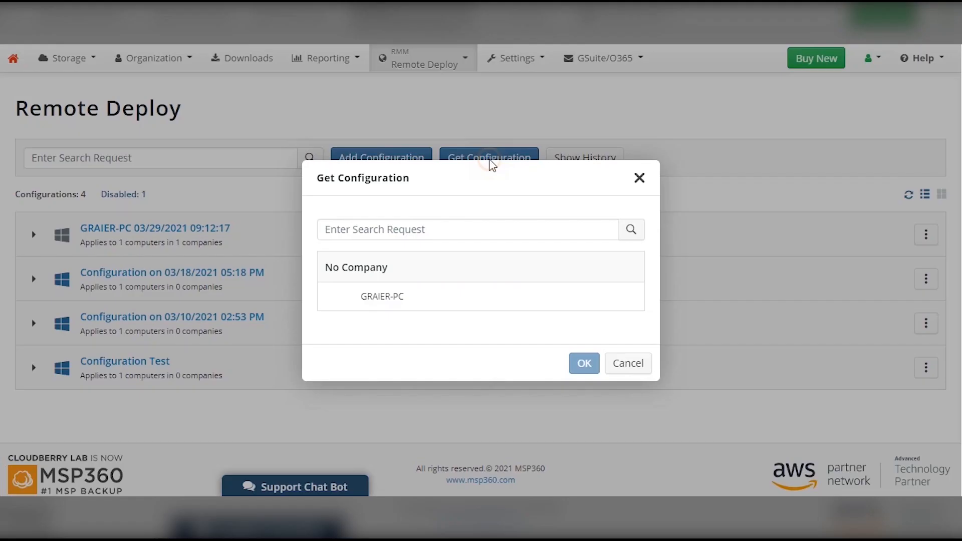
left_click(356, 301)
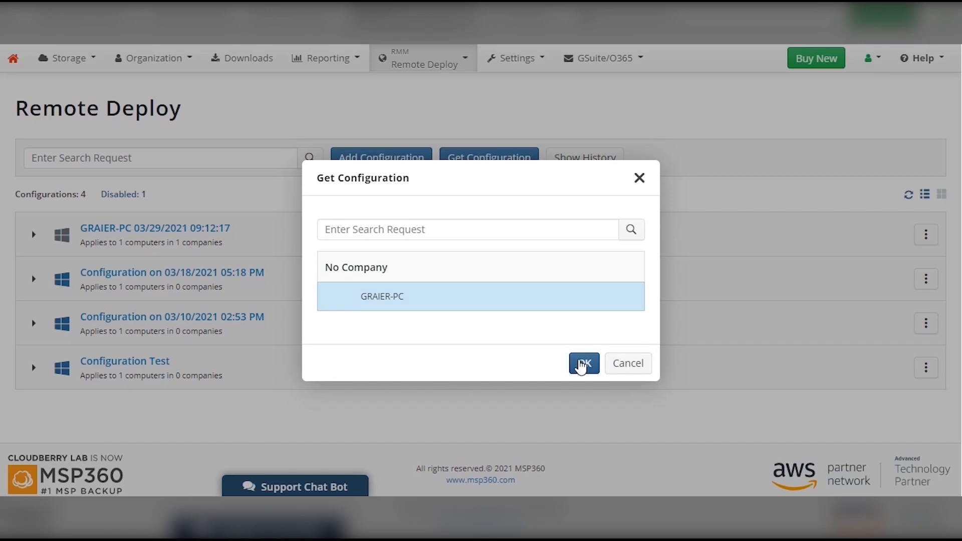
left_click(582, 364)
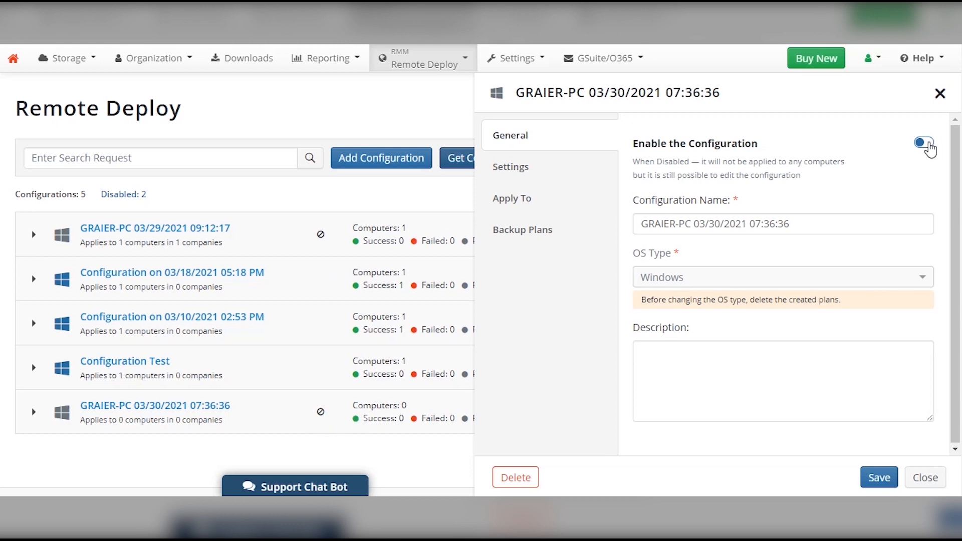
left_click(939, 93)
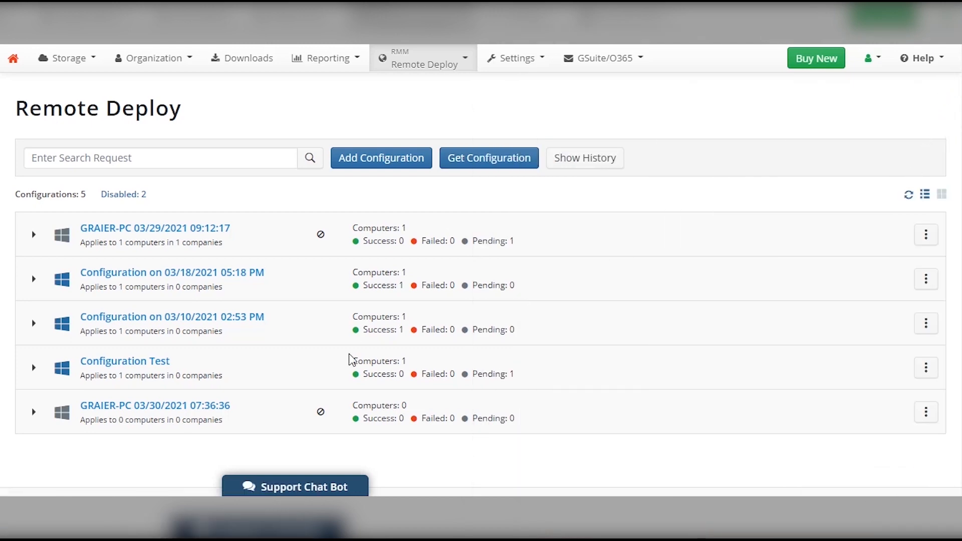
Check Configuration Test's deploy history showing one successful deployment to GRAIER-PC, then return to configurations.
left_click(33, 368)
scroll(46, 373, "down", 2)
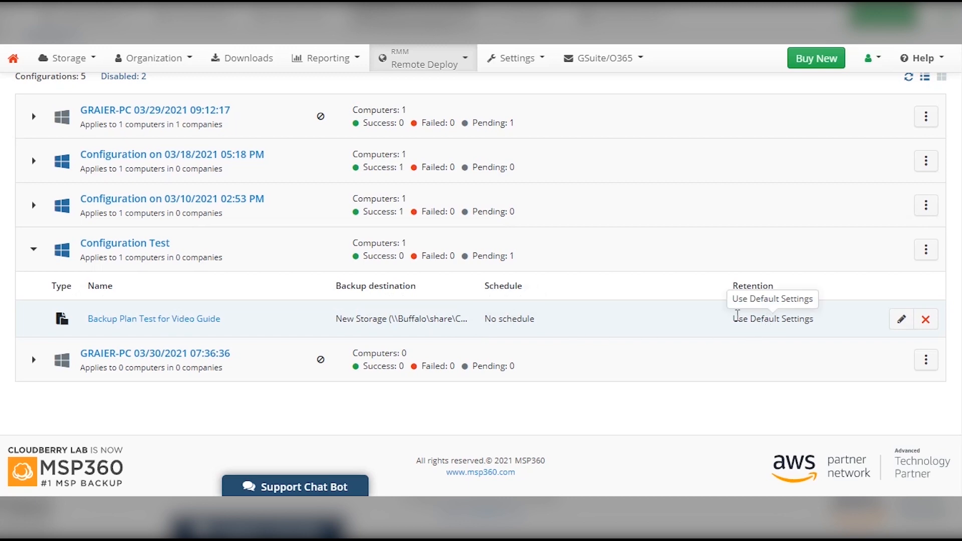
scroll(526, 260, "up", 2)
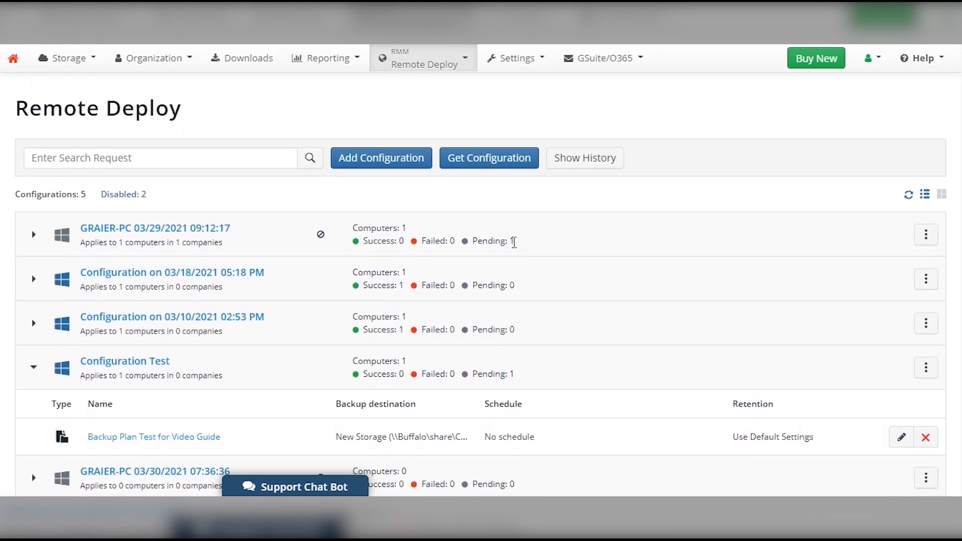
left_click(571, 164)
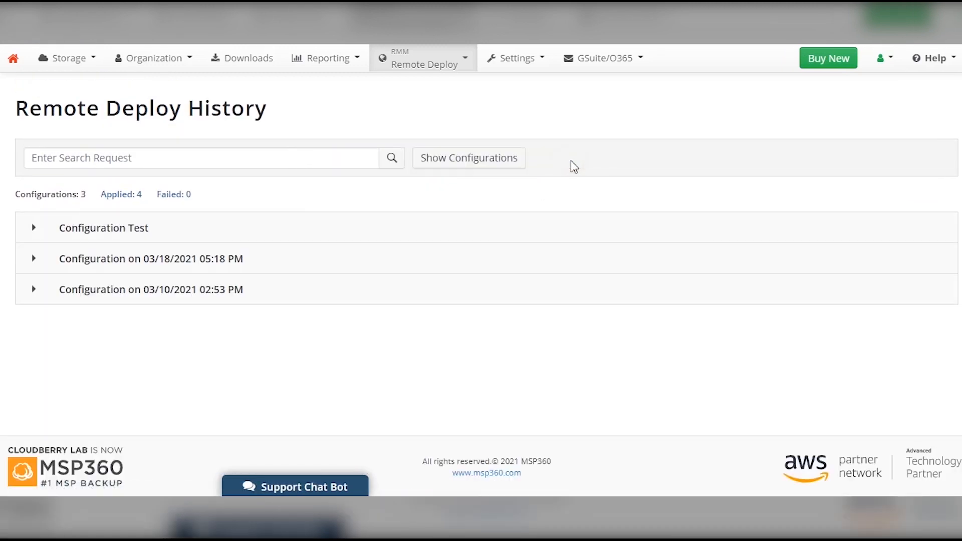
left_click(30, 234)
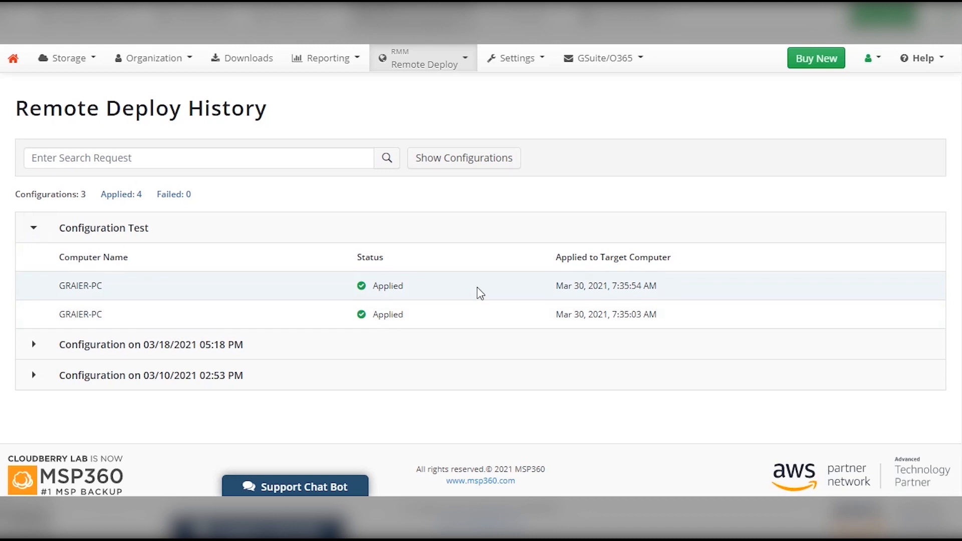
left_click(466, 160)
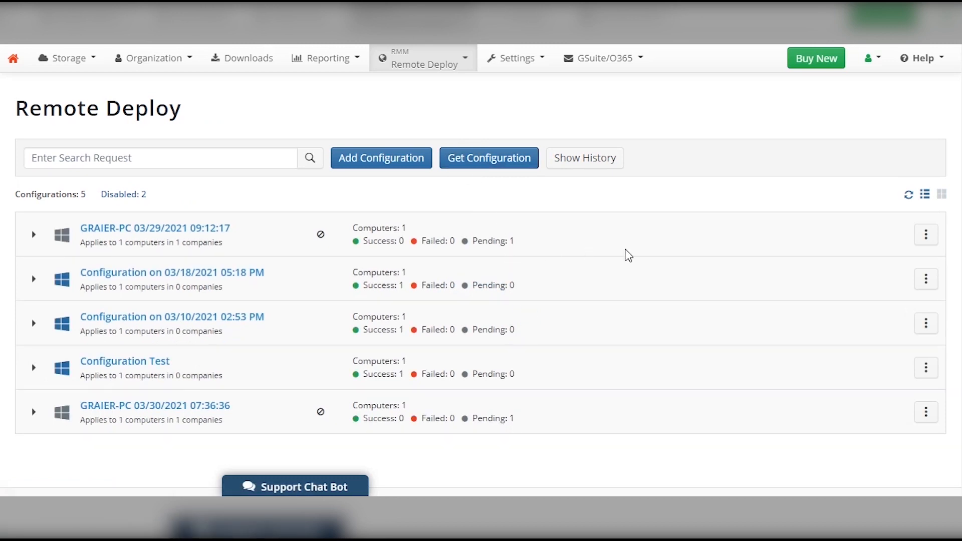
left_click(924, 239)
left_click(881, 260)
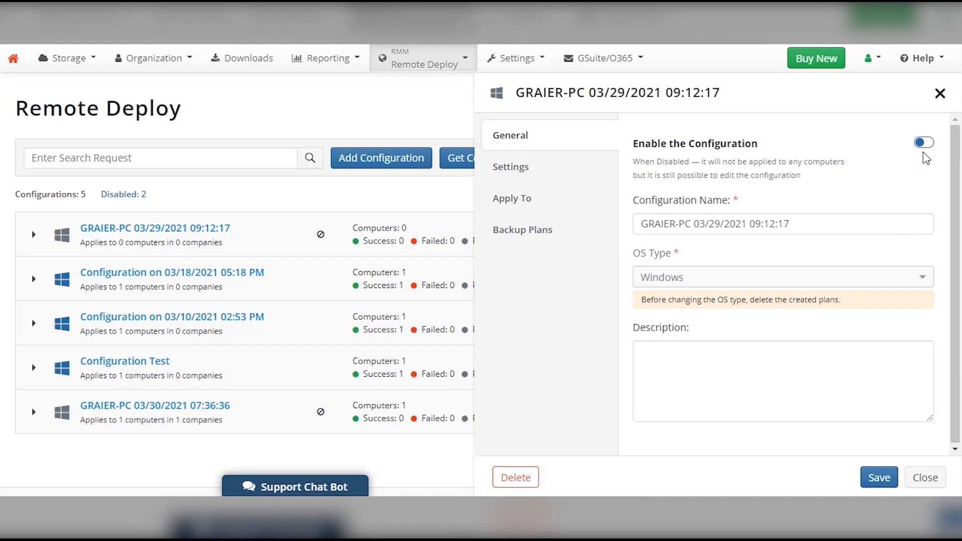
left_click(875, 480)
left_click(576, 172)
left_click(561, 199)
left_click(562, 229)
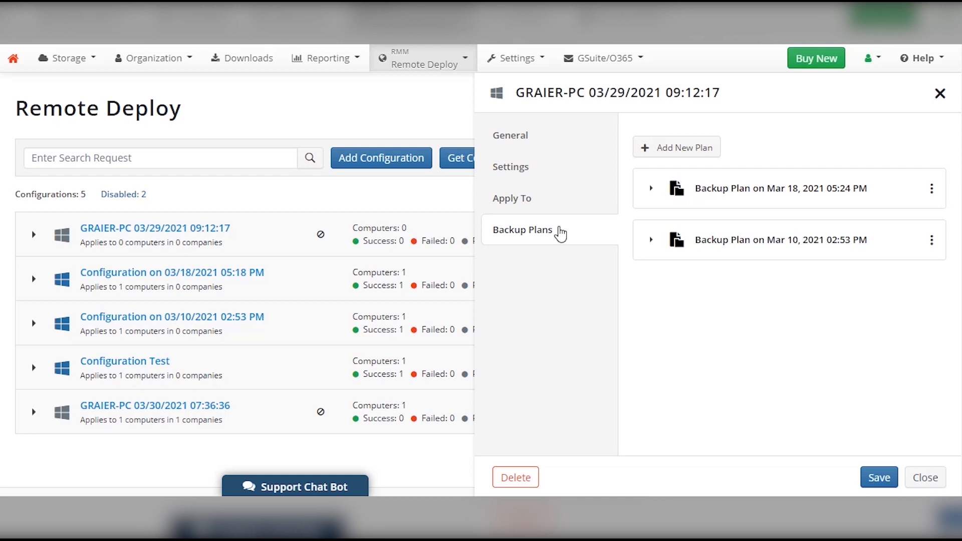
left_click(926, 478)
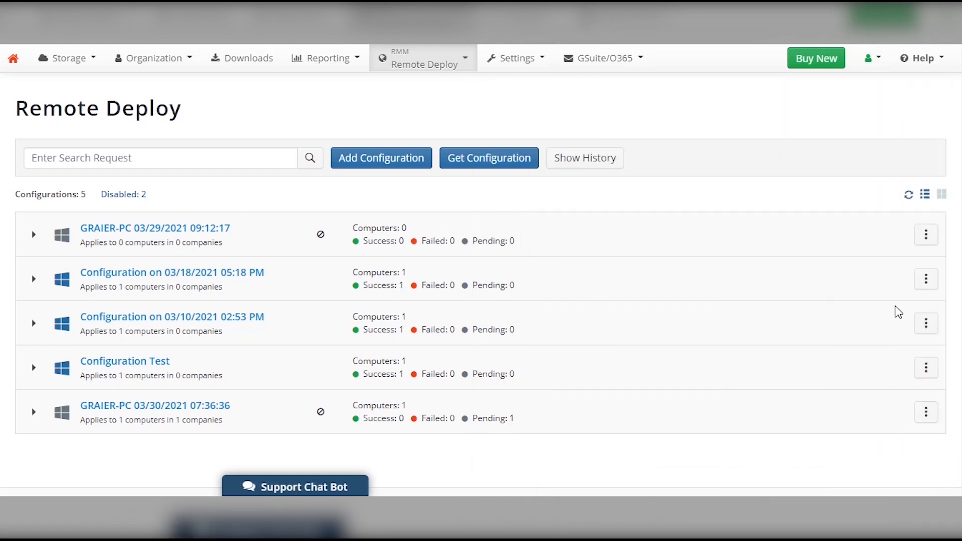
Clone Configuration Test into a disabled Configuration Test copy.
left_click(925, 368)
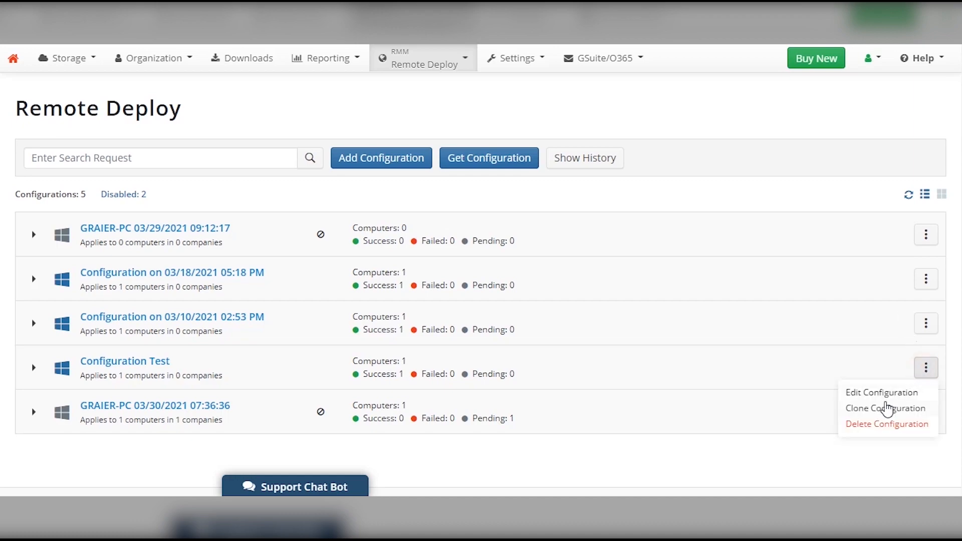
left_click(885, 408)
left_click(589, 321)
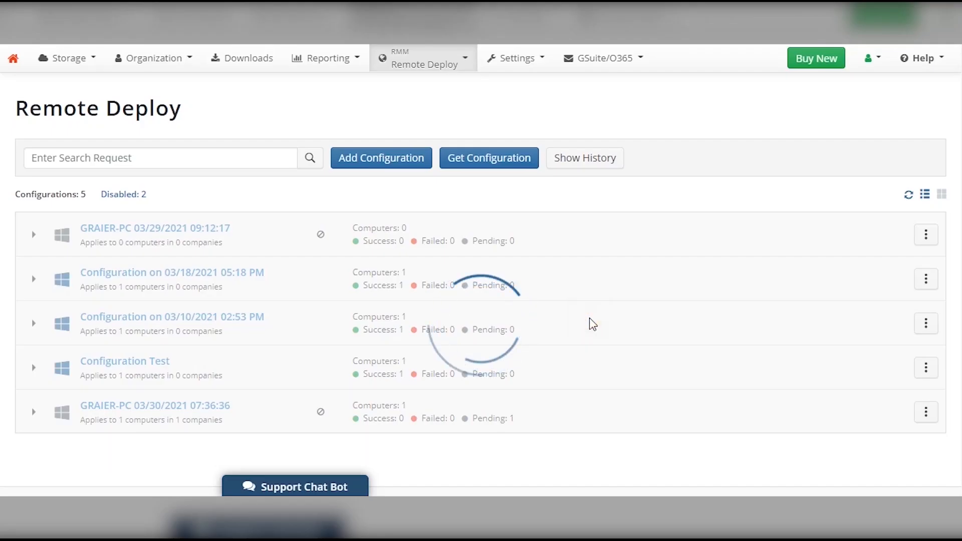
scroll(581, 327, "down", 2)
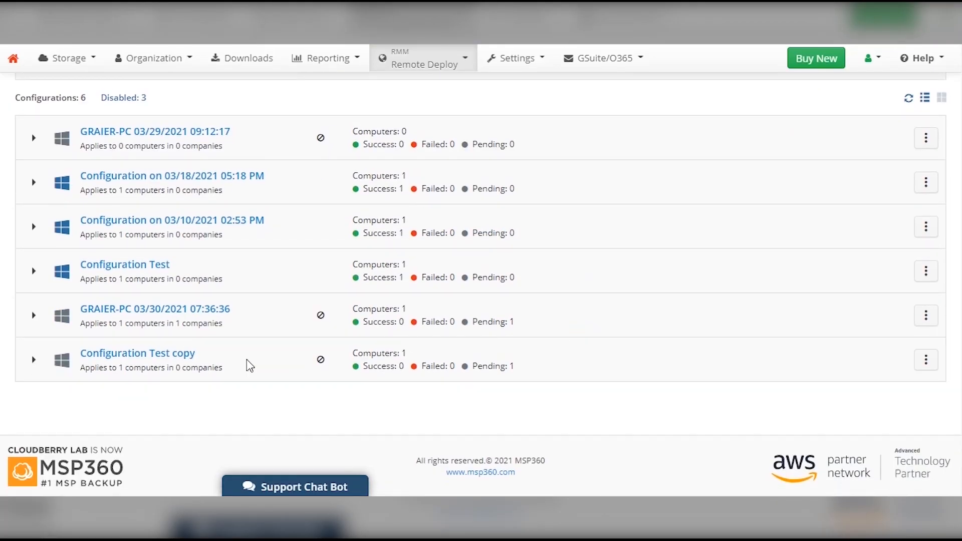